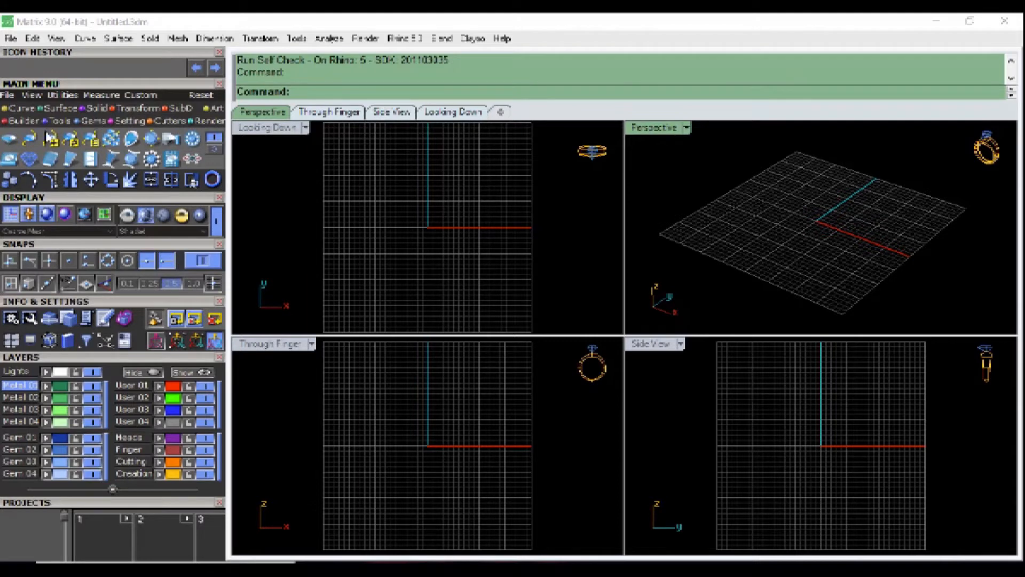
Load a round cabochon gem with a 7.0 mm diameter at the origin.
left_click(8, 138)
left_click_drag(136, 504, 182, 88)
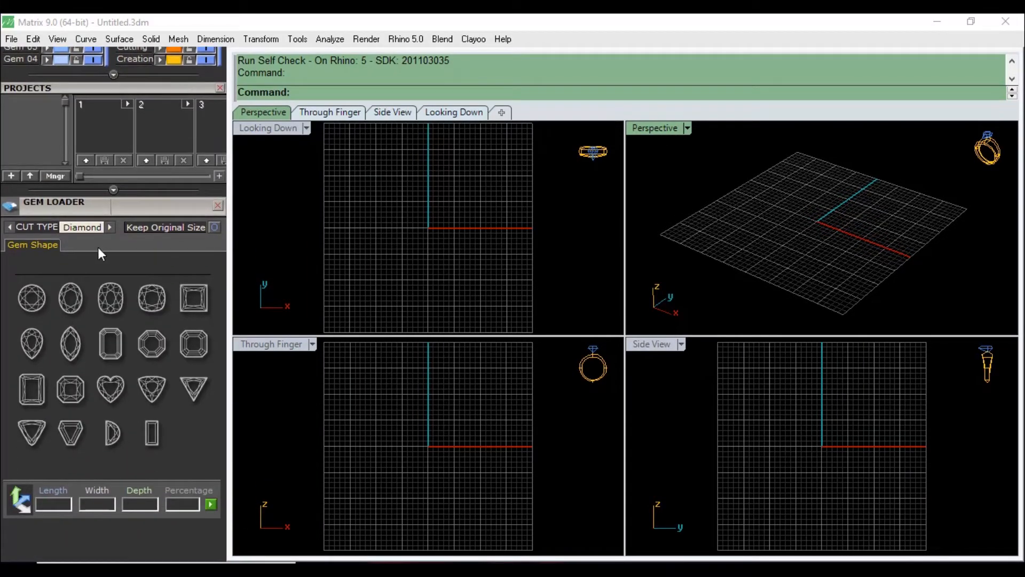
left_click(109, 231)
left_click(109, 229)
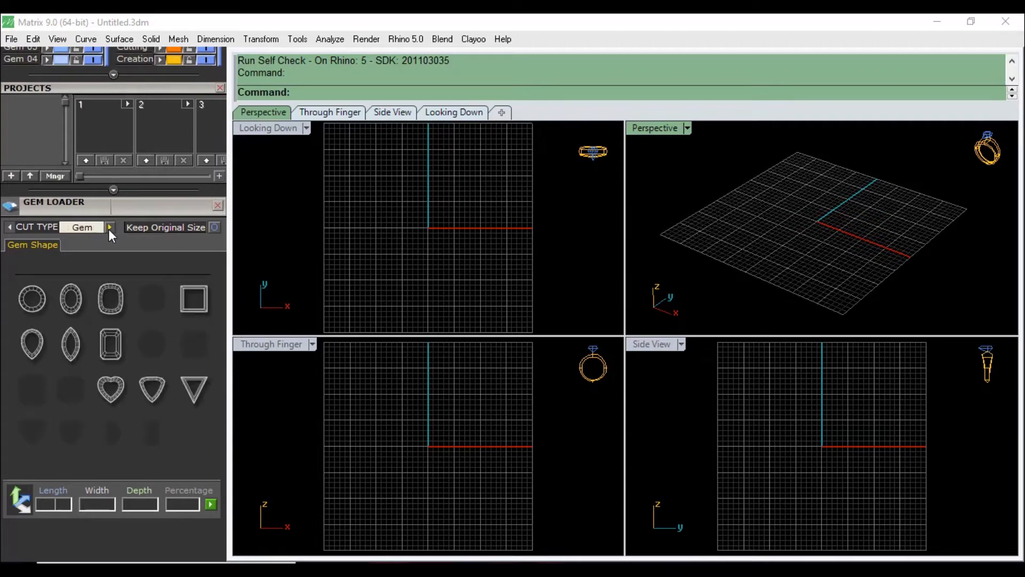
left_click(107, 229)
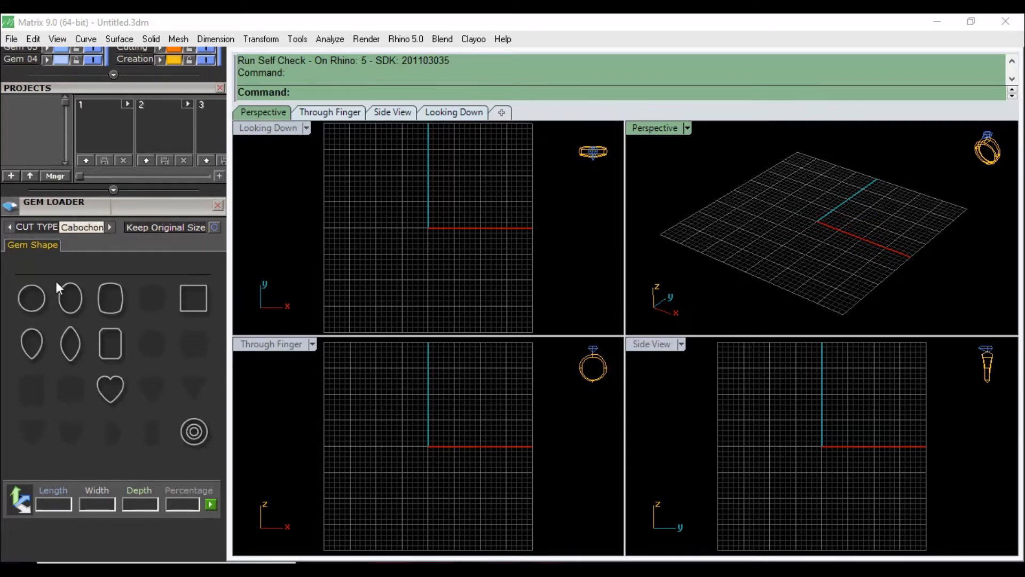
left_click(32, 300)
left_click(134, 297)
left_click(173, 248)
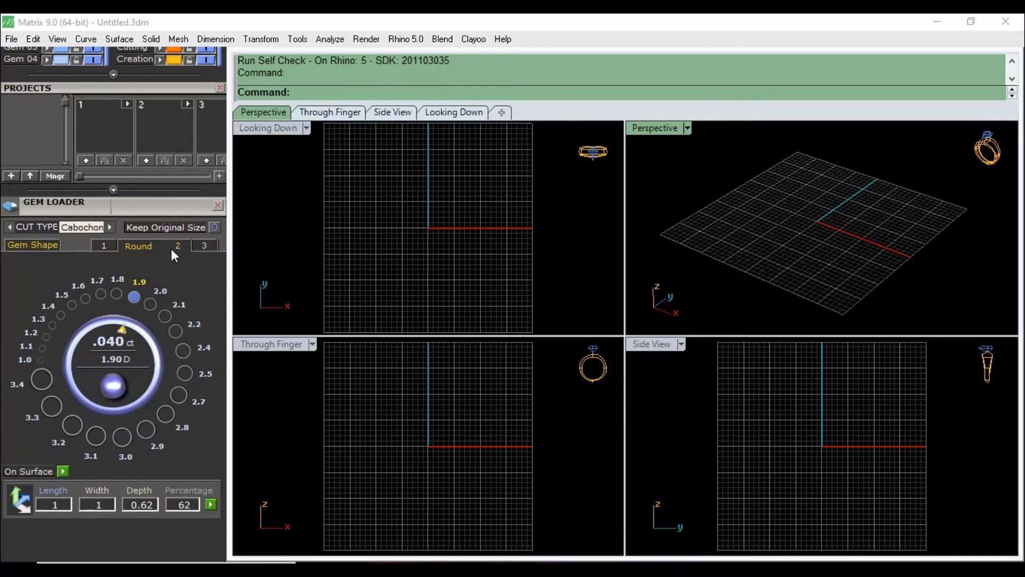
left_click(203, 247)
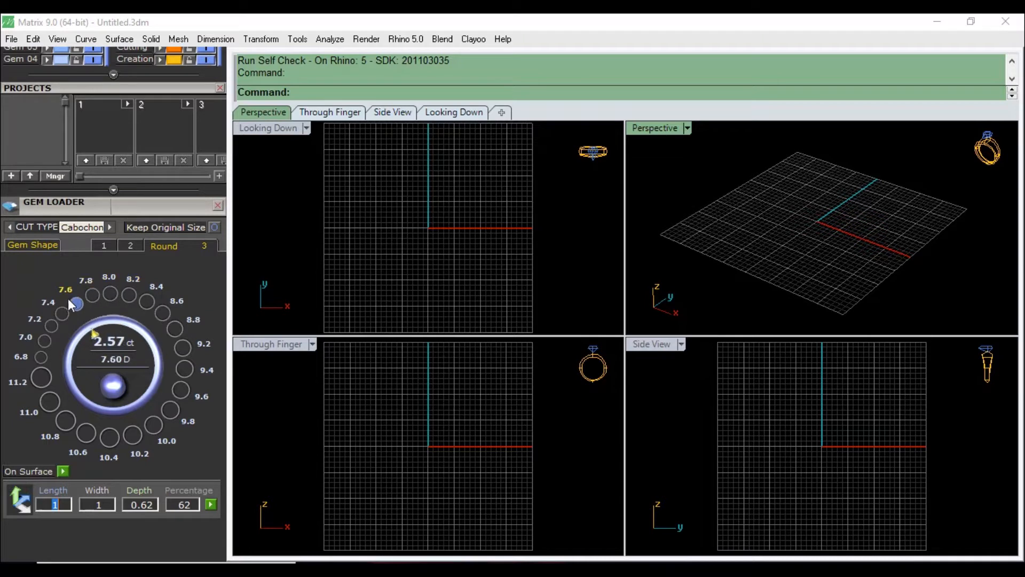
left_click(45, 340)
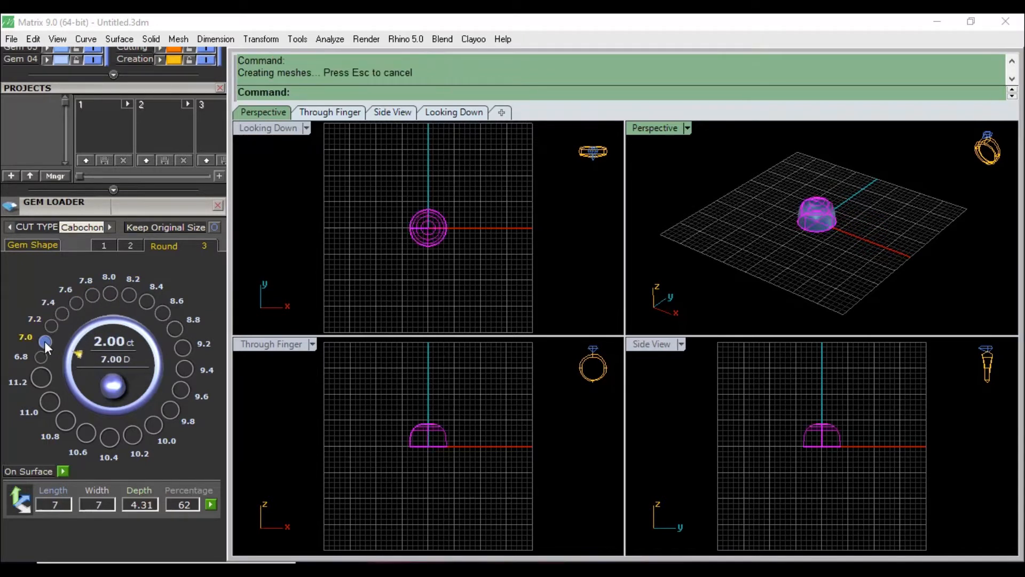
Set the round cabochon's depth to 2.5 mm and apply it to the gem.
double_click(143, 506)
type("2.5")
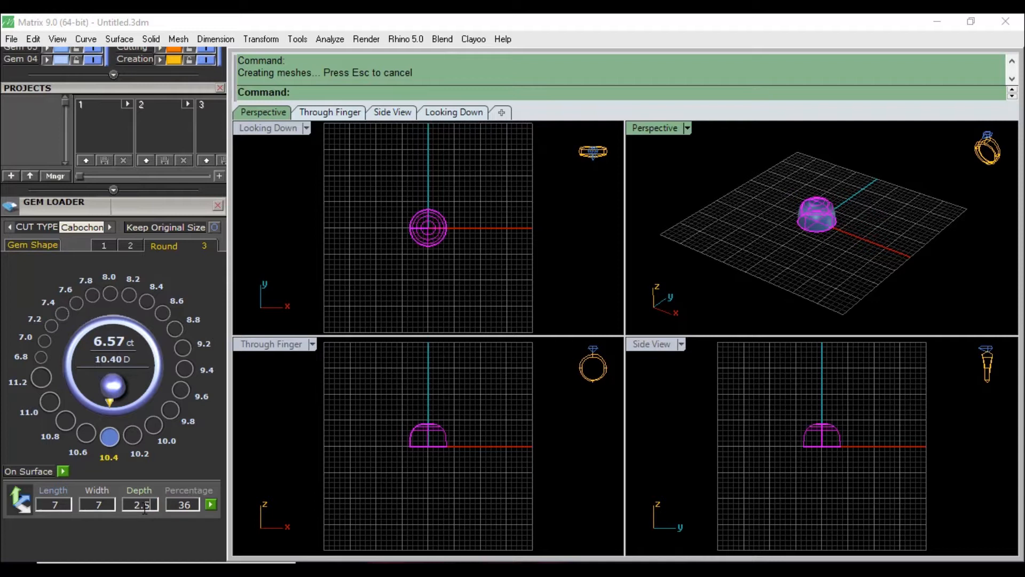
left_click(211, 504)
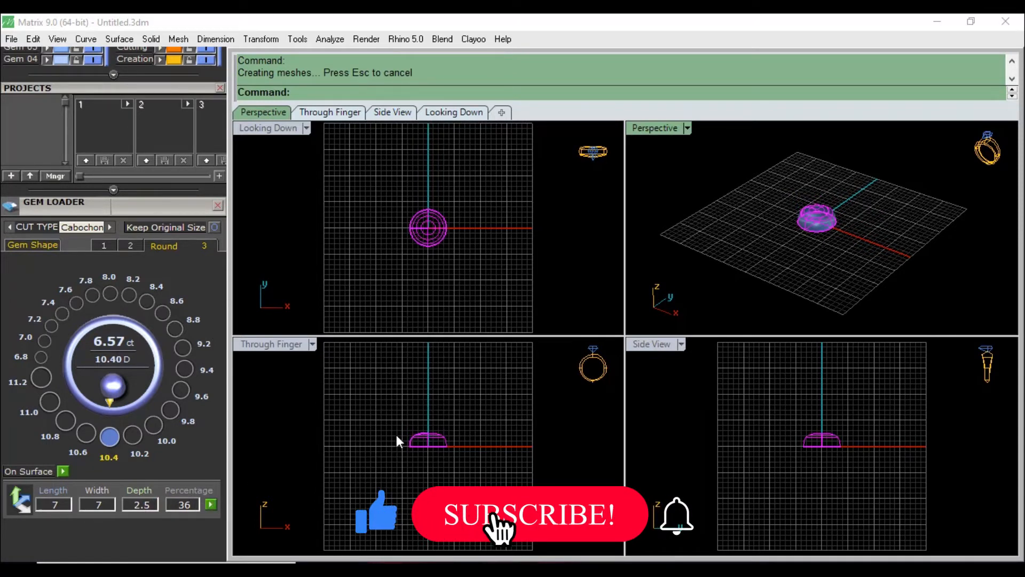
Build a bezel around the round cabochon with a bezel height of 0.5 mm.
key("F6")
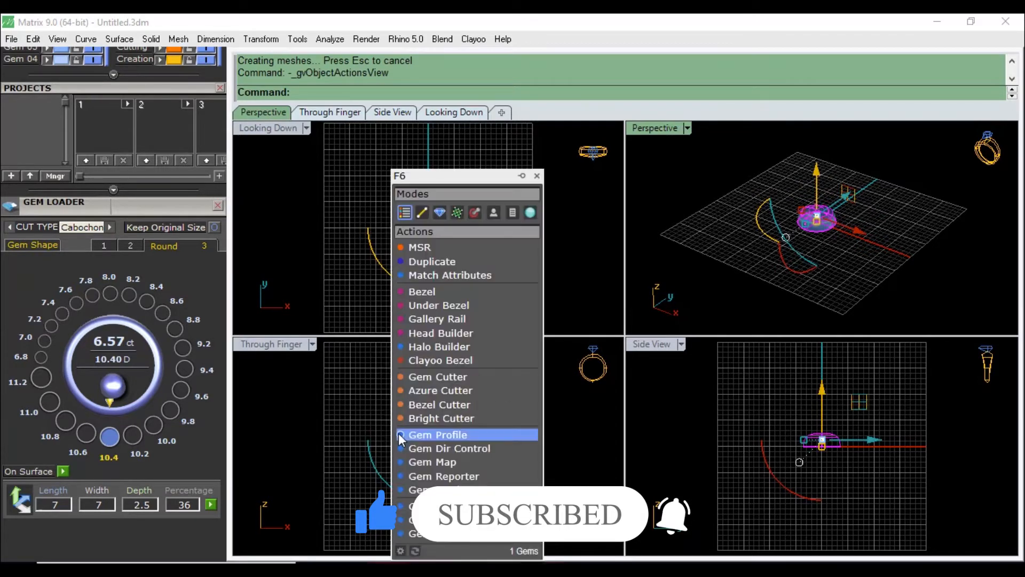
left_click(451, 293)
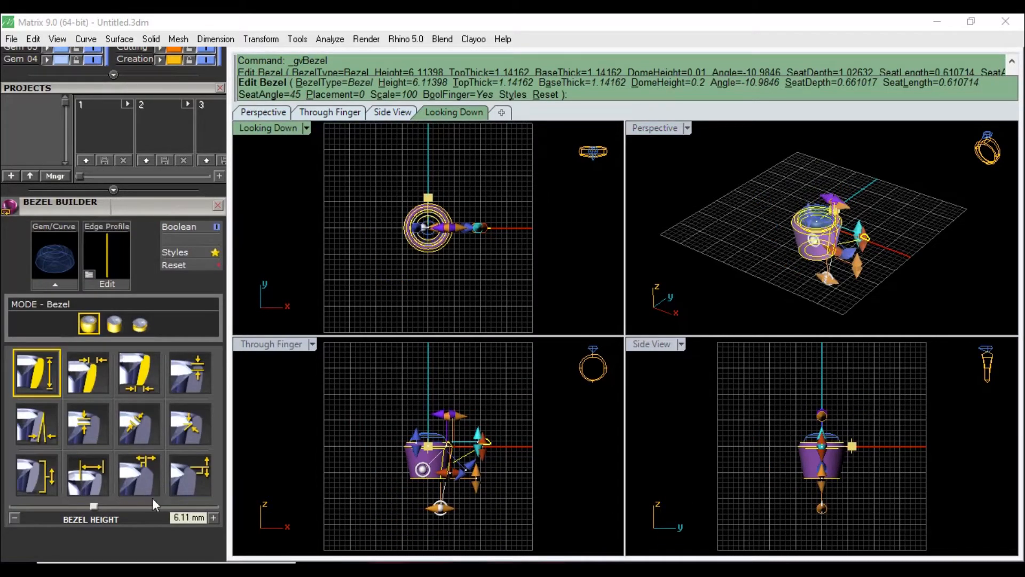
double_click(186, 518)
type("0.5")
key("Return")
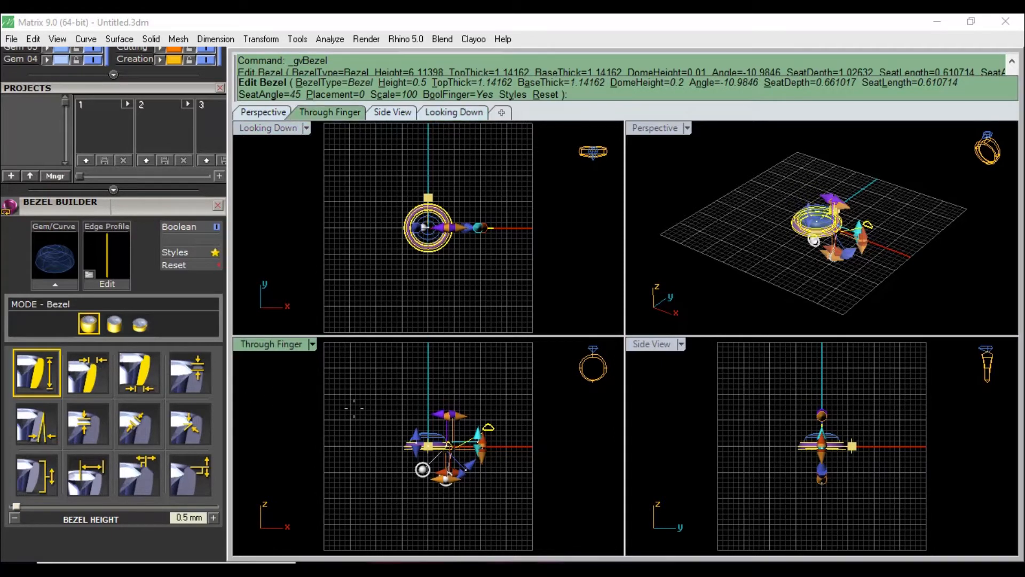
key("Return")
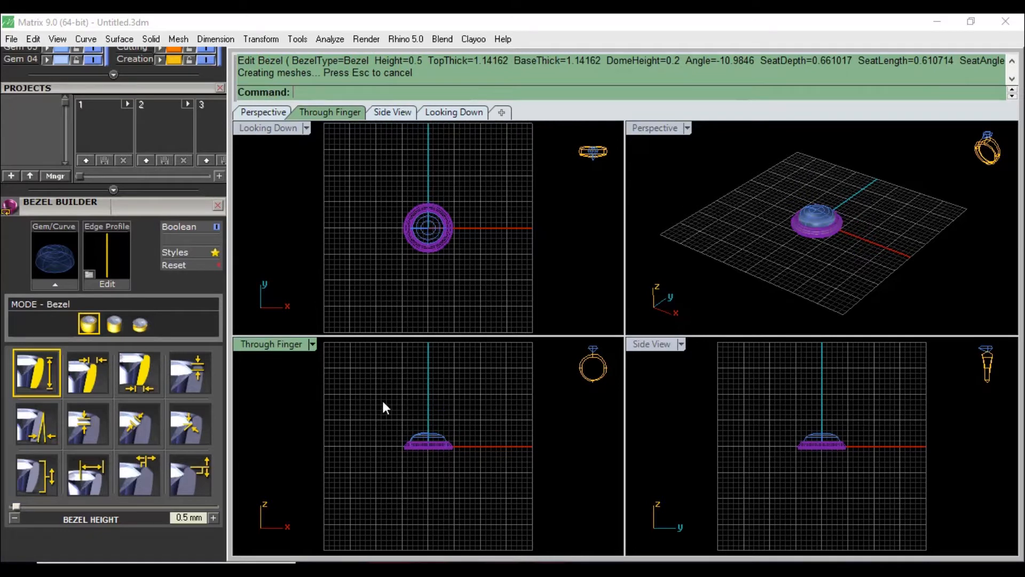
right_click_drag(757, 242, 768, 273)
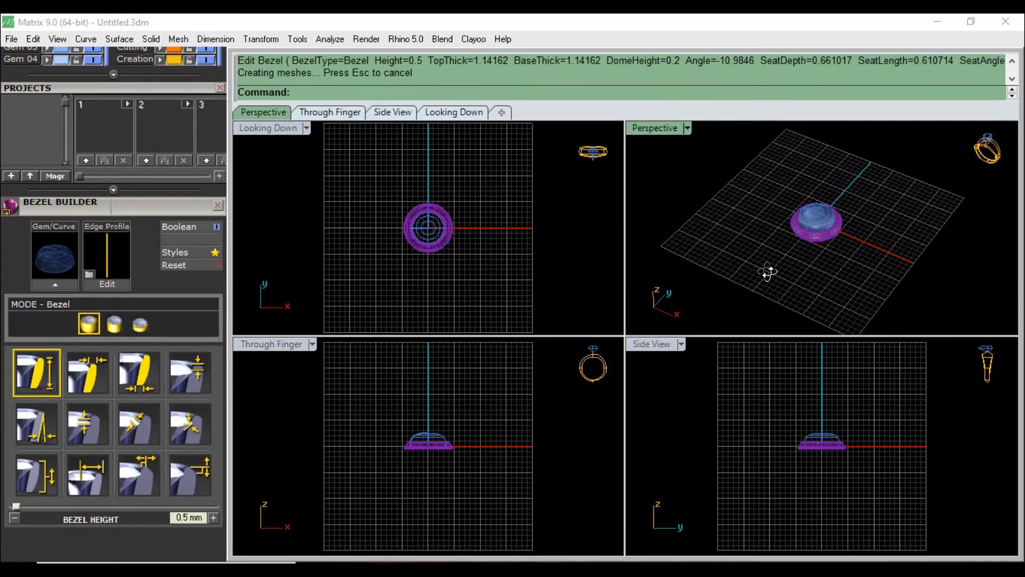
left_click(218, 206)
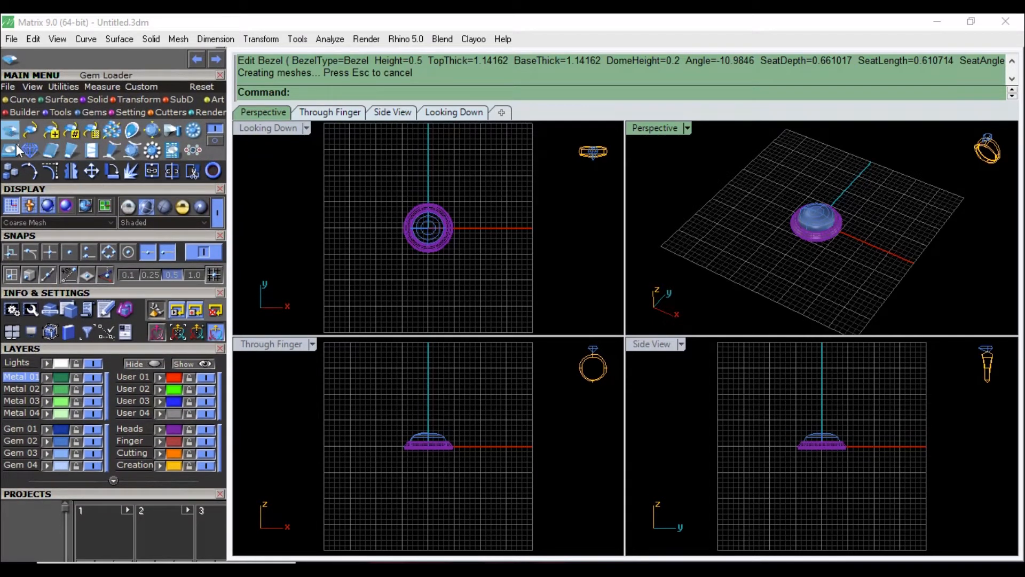
Load a pear-shaped cabochon 5 mm long and 3 mm wide, with its depth set to 1 mm.
left_click_drag(117, 495, 159, 73)
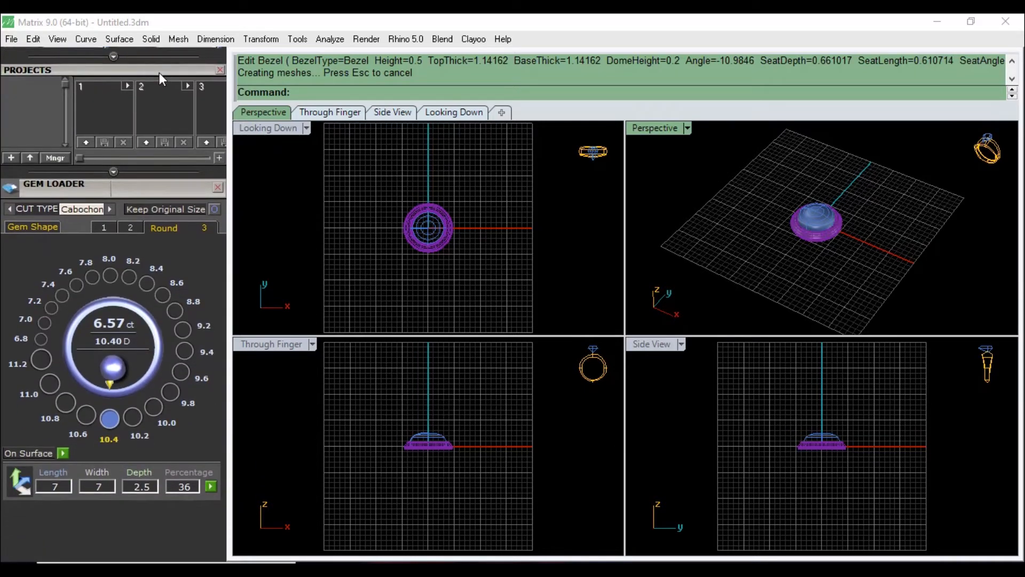
left_click(55, 229)
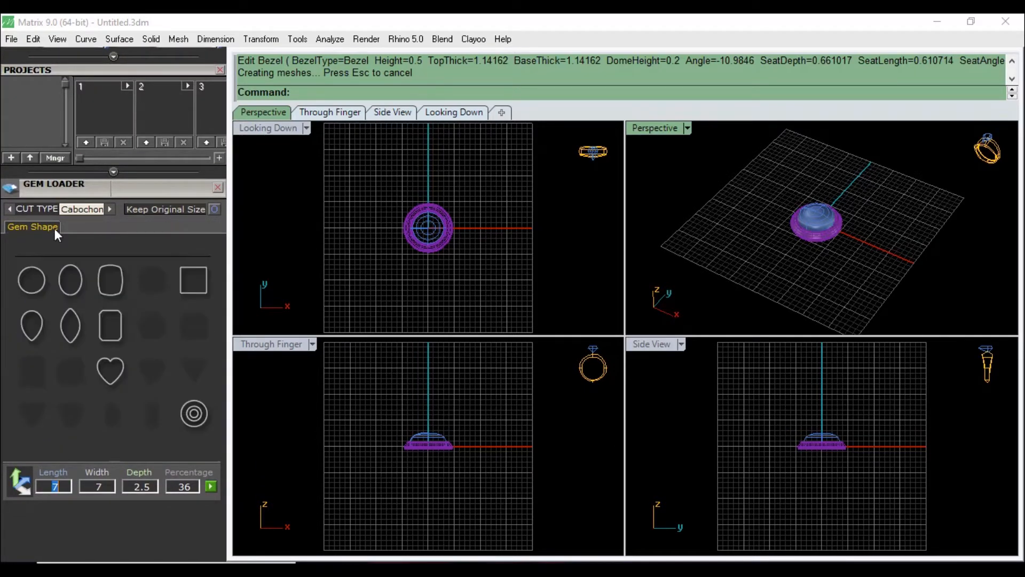
left_click(32, 320)
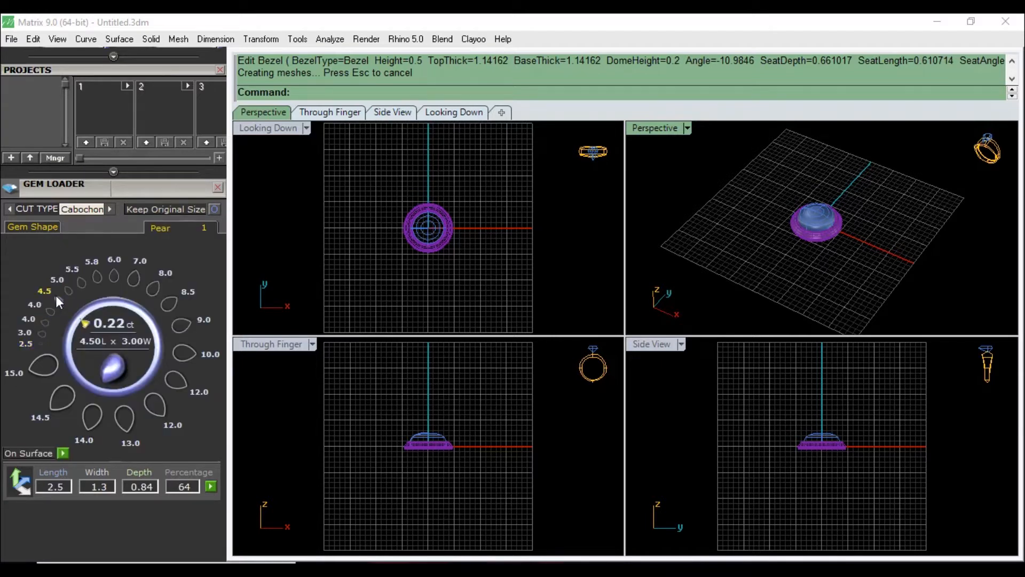
left_click(68, 289)
left_click(124, 415)
double_click(147, 485)
type("1")
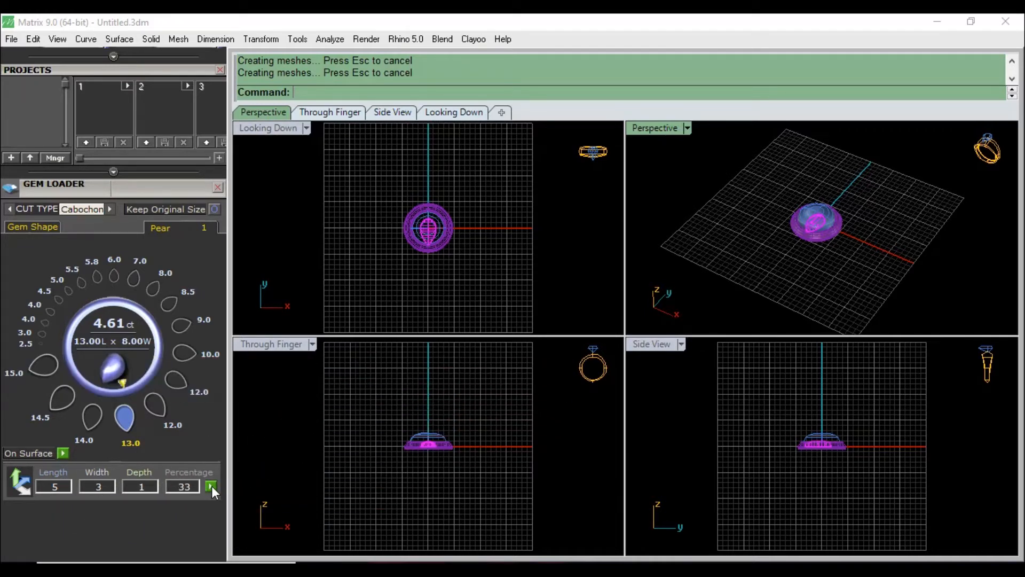
Move the pear cabochon along the Y axis to just outside the round bezel and build a bezel around it.
left_click(355, 273)
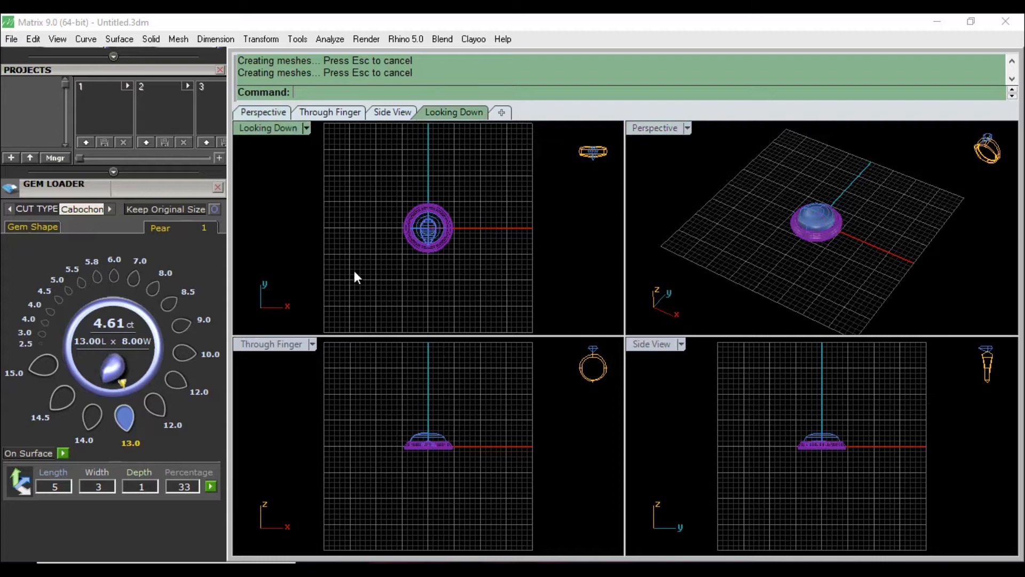
left_click(446, 245)
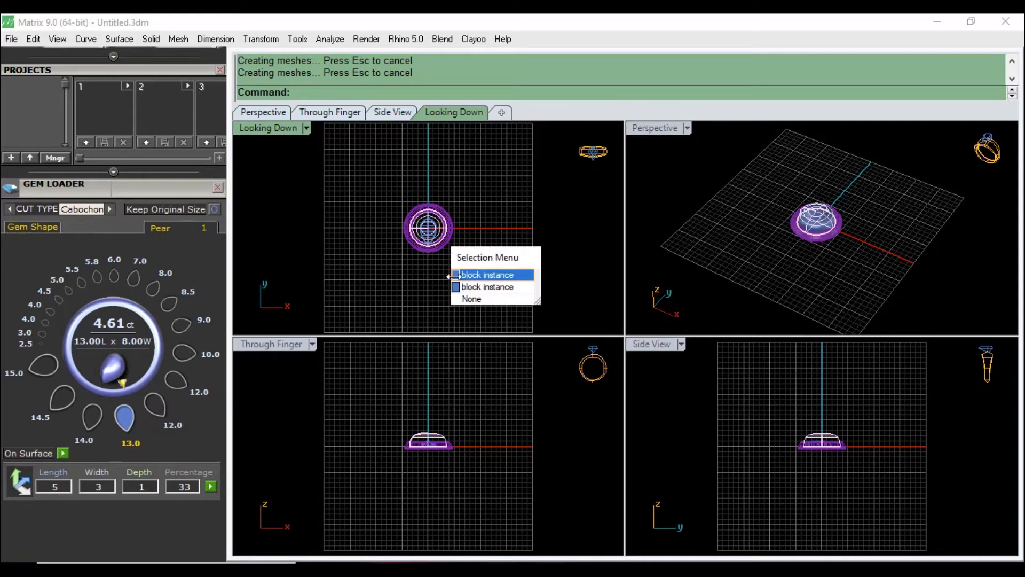
left_click(470, 283)
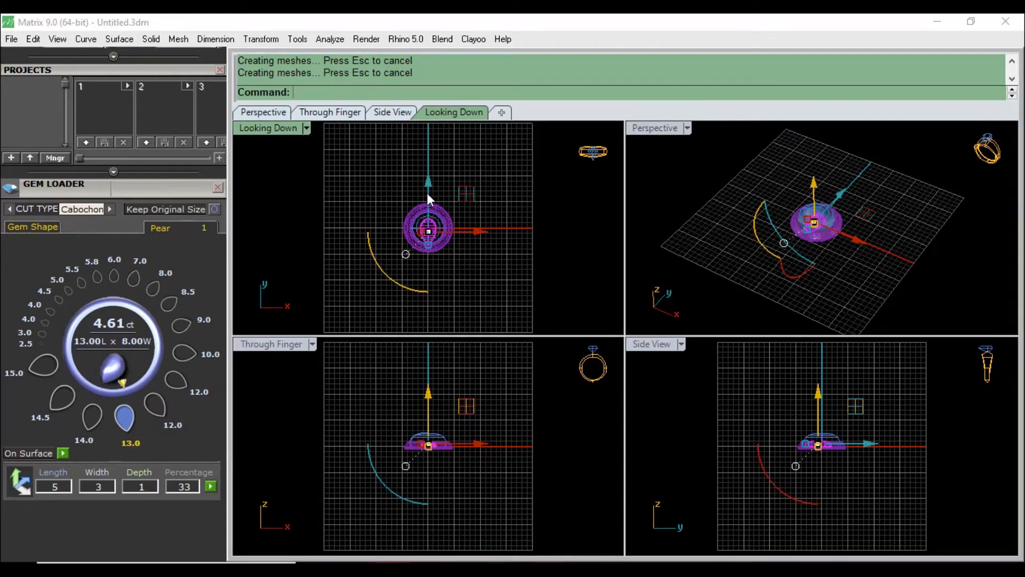
left_click_drag(427, 194, 433, 148)
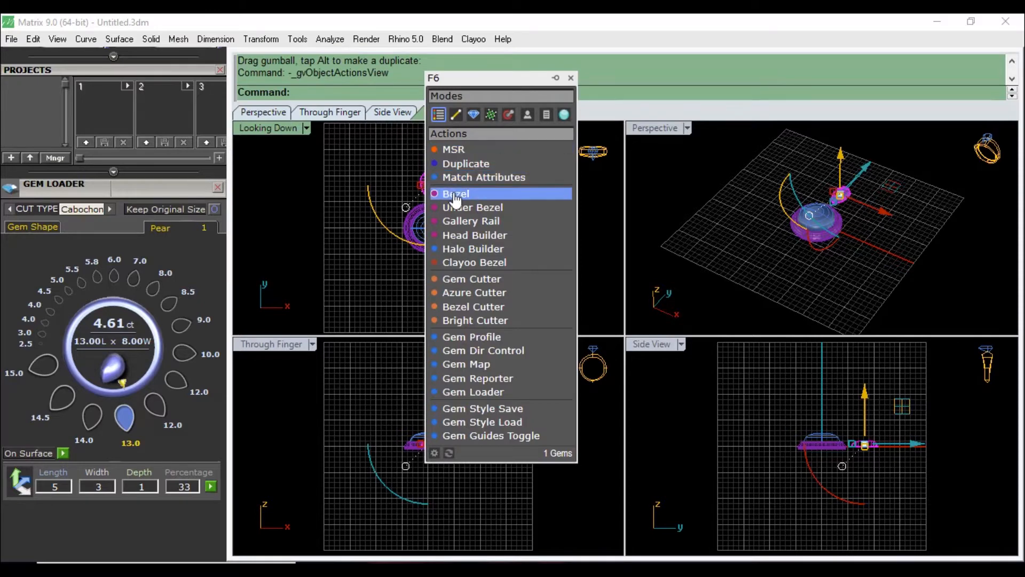
left_click(448, 193)
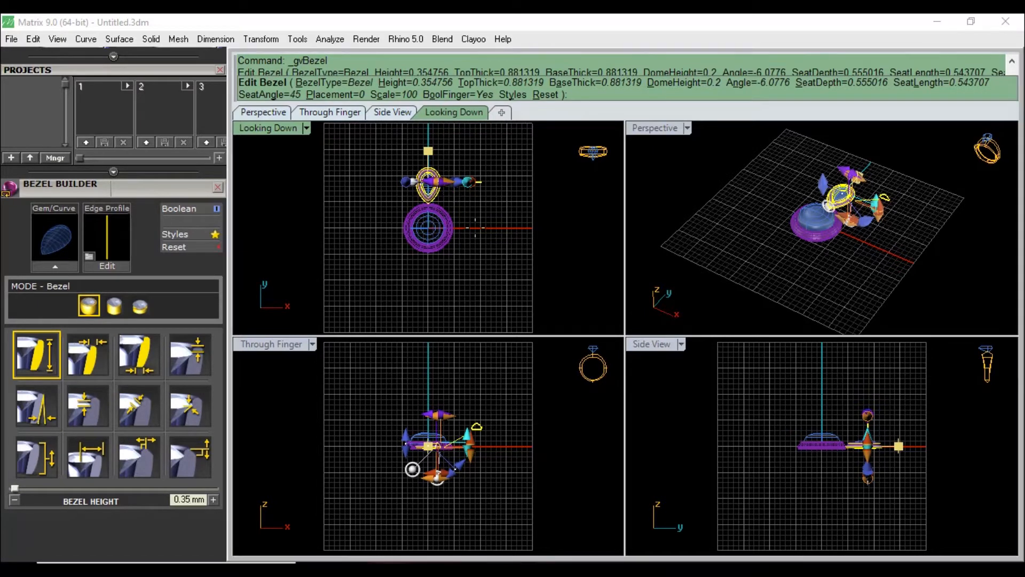
key("Return")
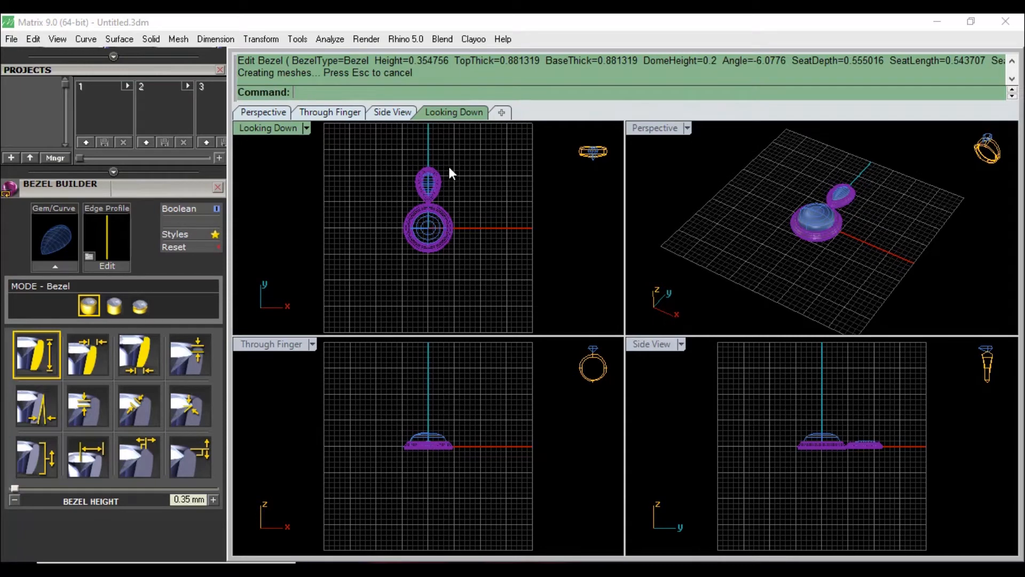
Polar array the pear gem and its bezel around the round cabochon's centre with 11 items over 360 degrees.
left_click(408, 198)
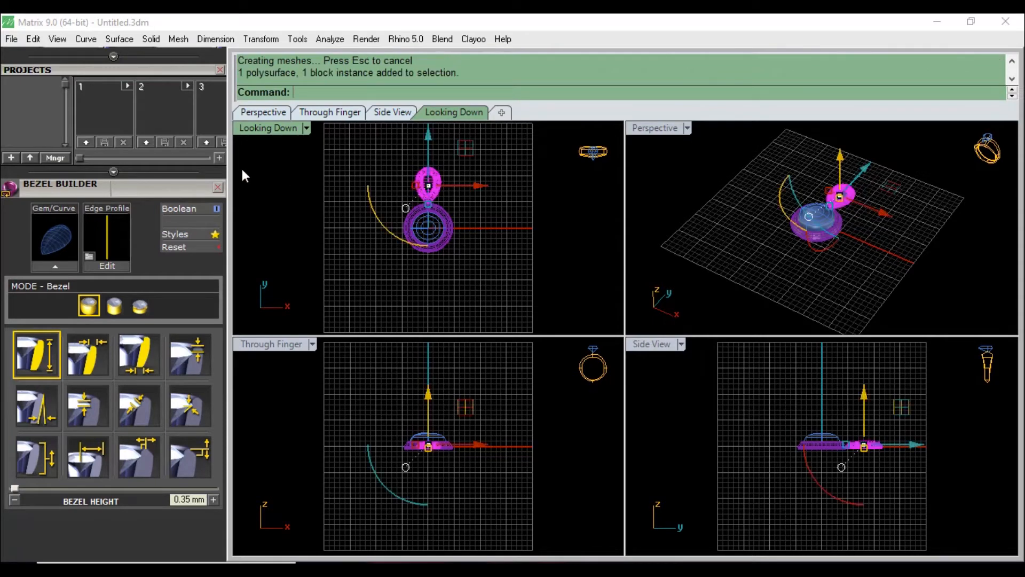
left_click(217, 187)
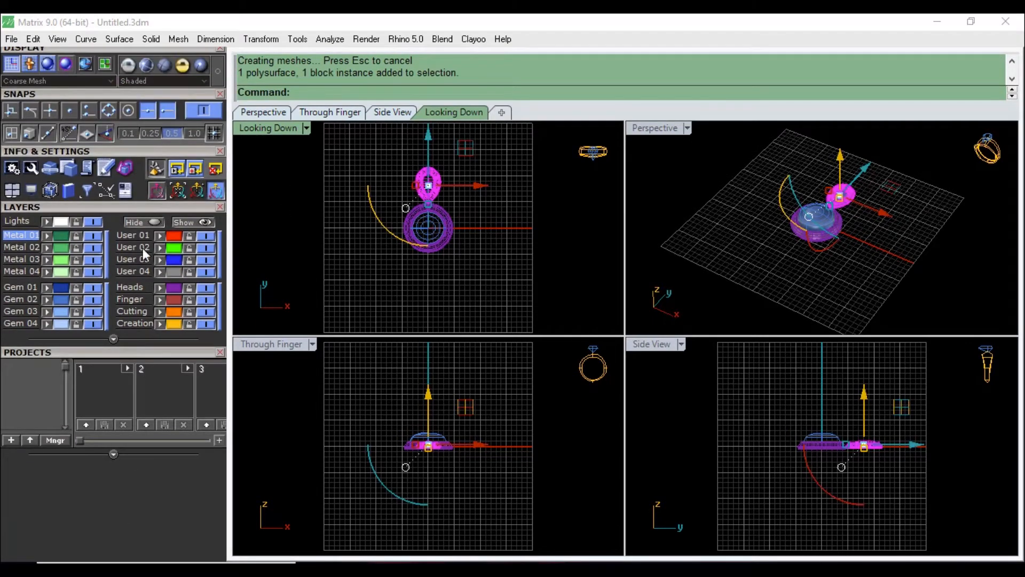
left_click_drag(124, 151, 124, 293)
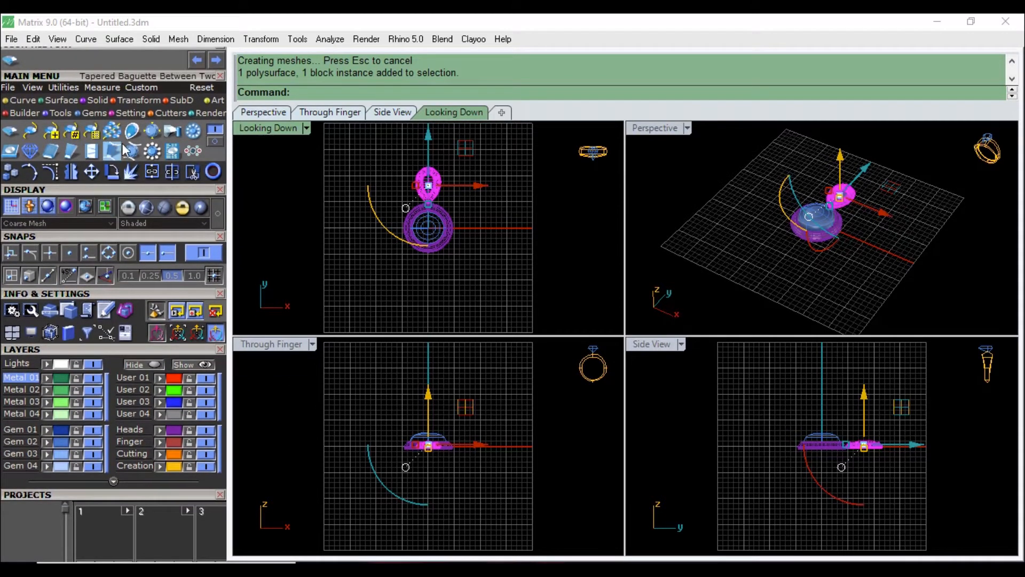
left_click(149, 99)
left_click(171, 132)
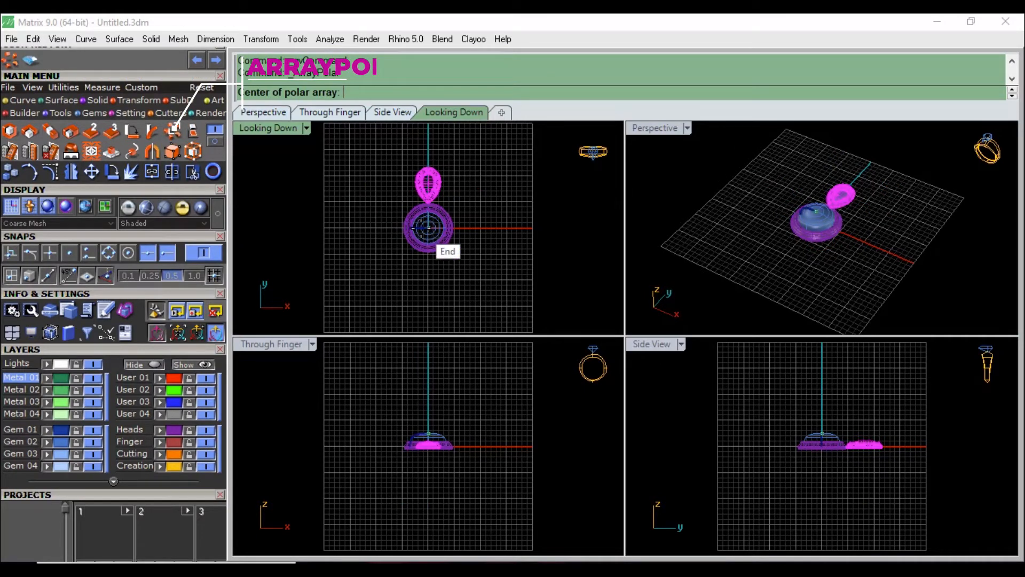
left_click(428, 228)
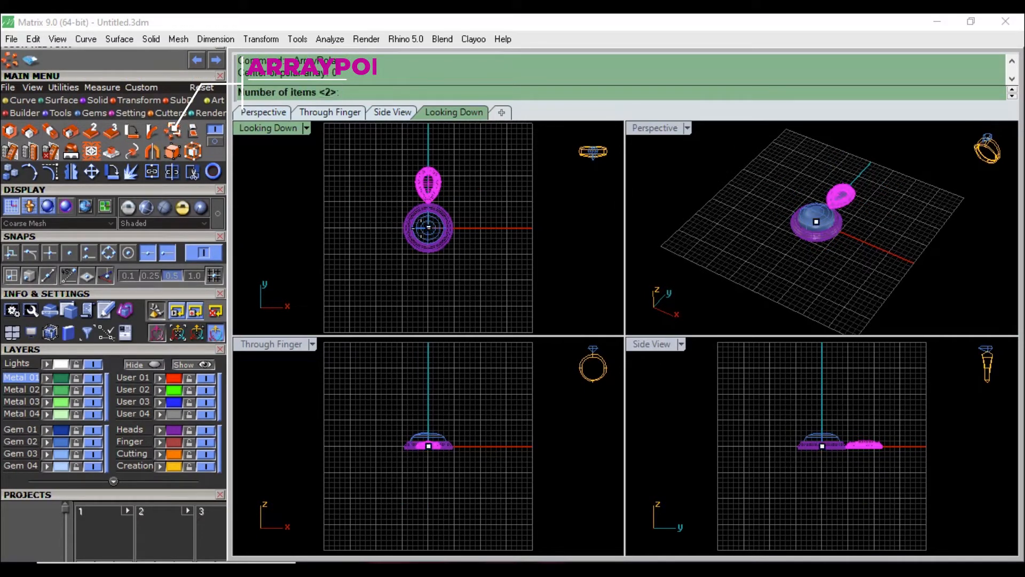
type("11")
key("Return")
key("Return")
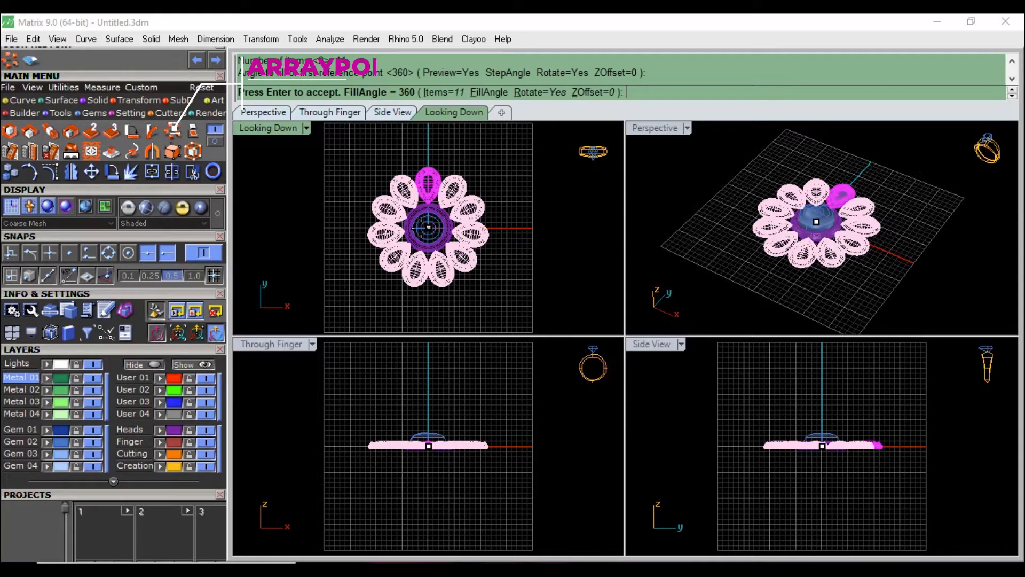
key("Return")
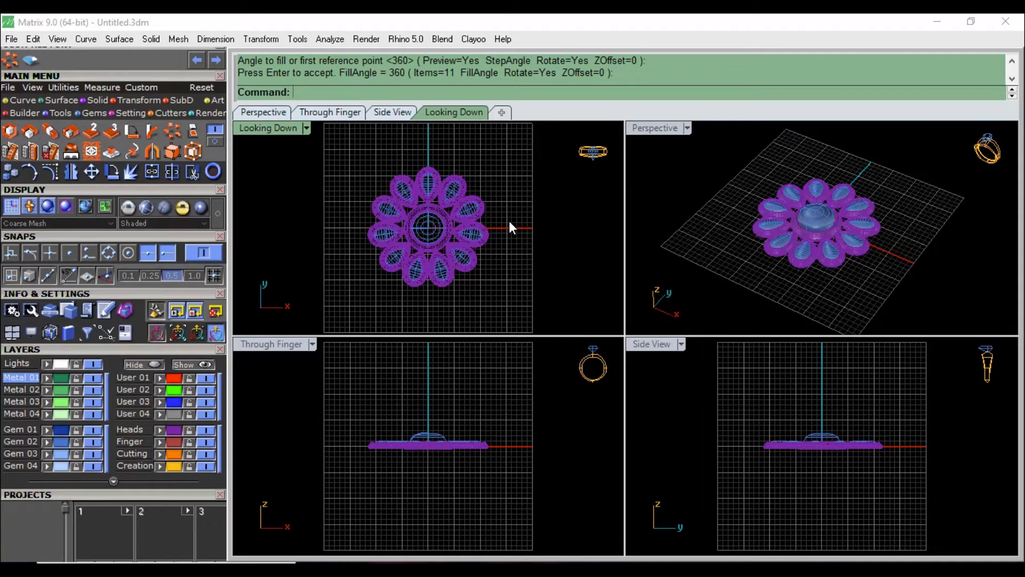
Draw a circle centred on the Y axis at the outer tip of the petal bezel that points along positive Y.
right_click_drag(725, 235, 753, 272)
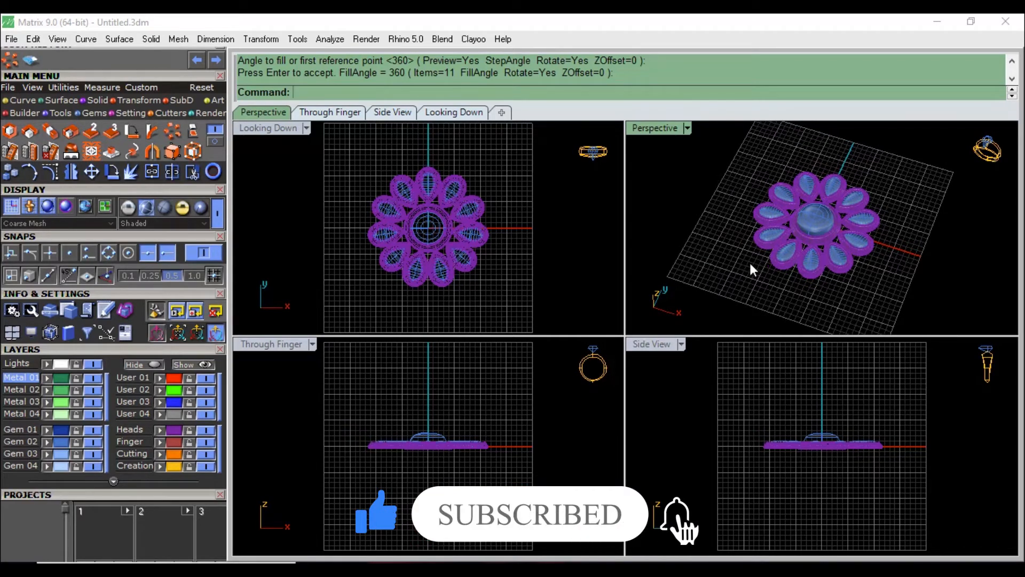
right_click_drag(443, 185, 445, 196)
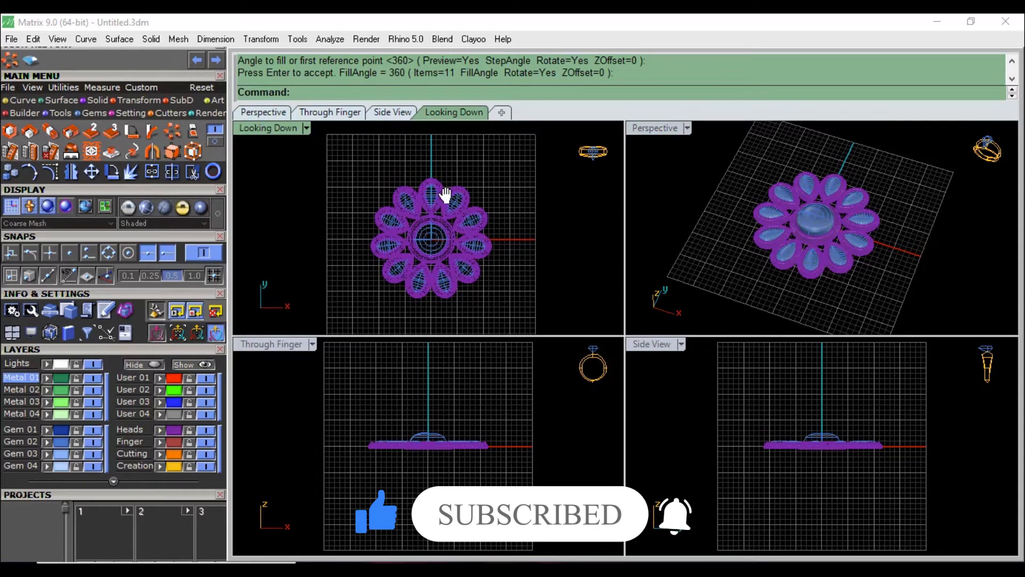
left_click(24, 103)
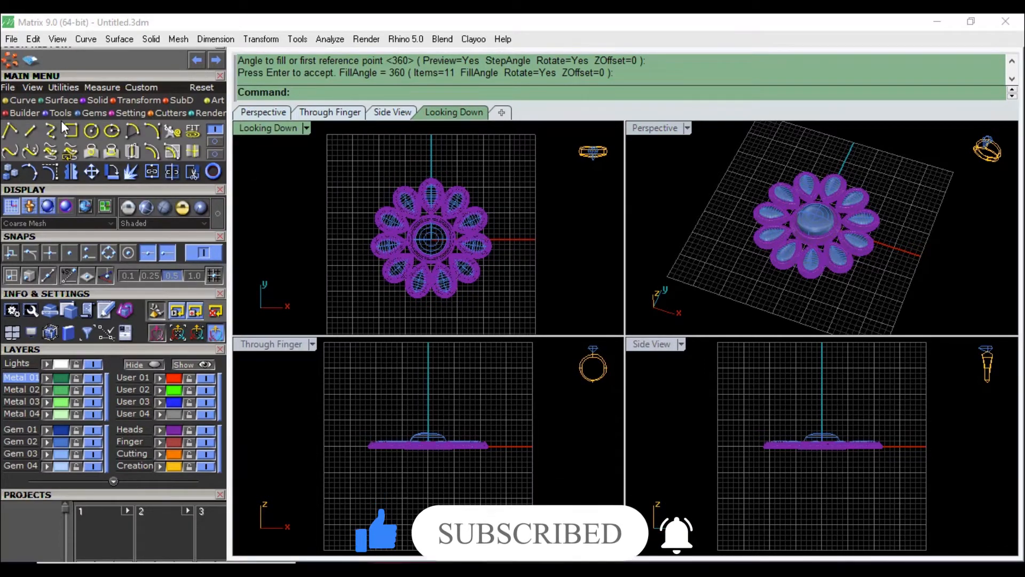
left_click(95, 130)
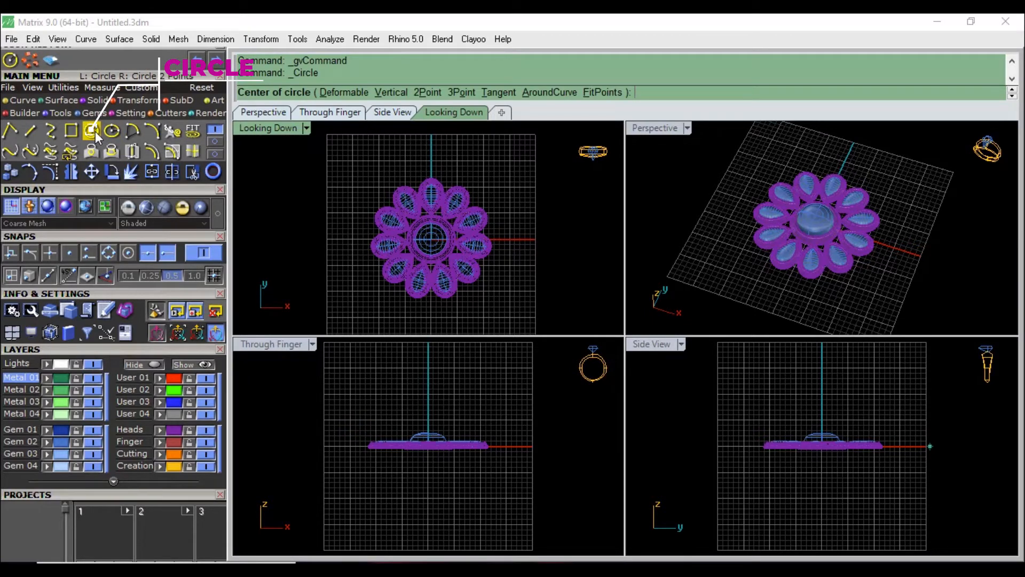
left_click(431, 176)
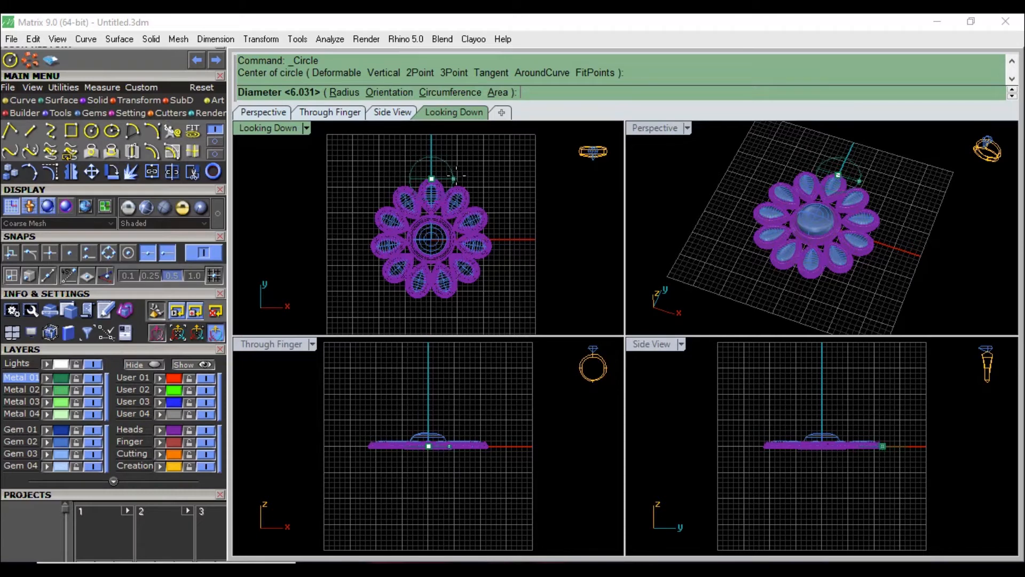
left_click(205, 254)
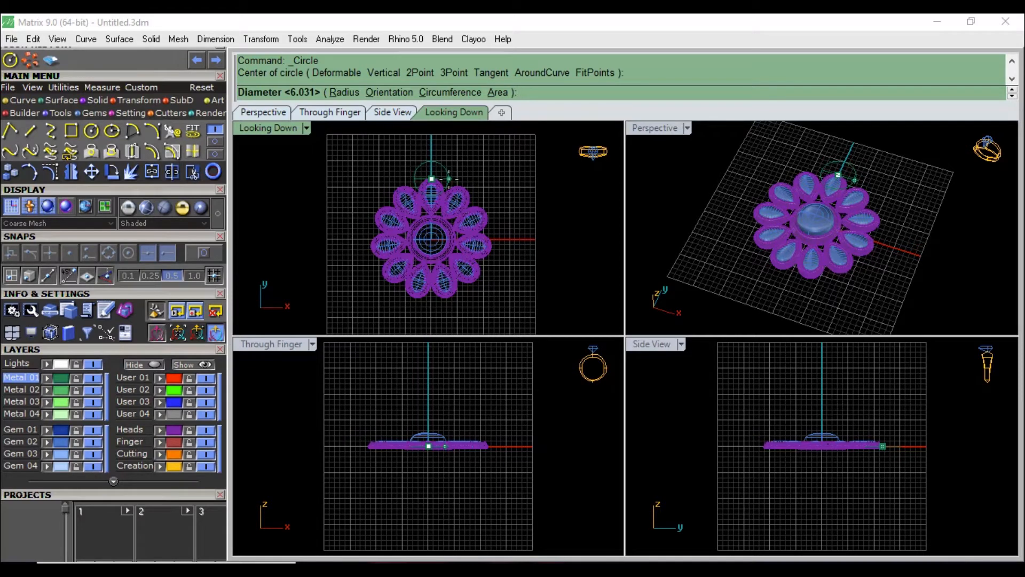
left_click(447, 180)
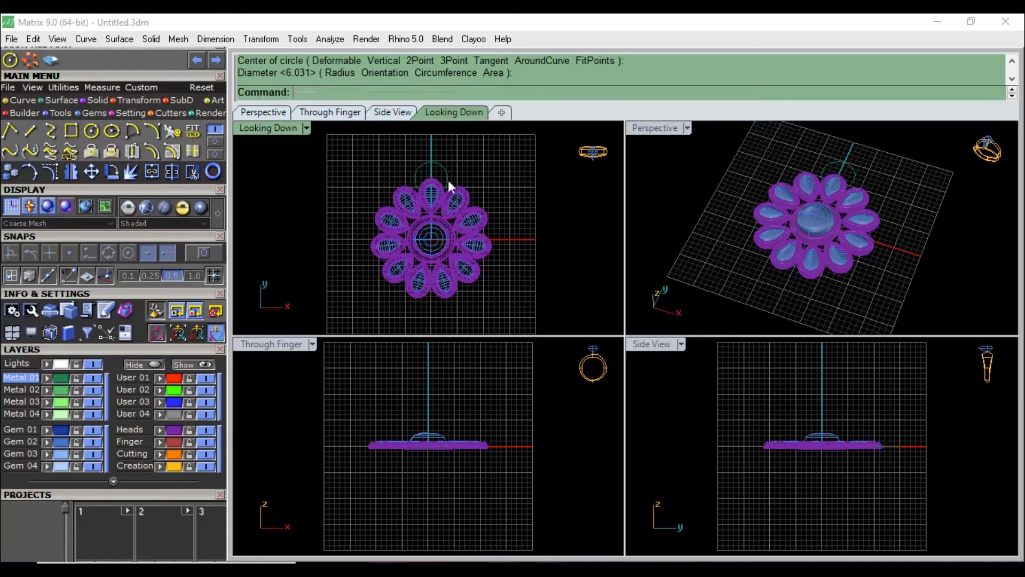
left_click(447, 179)
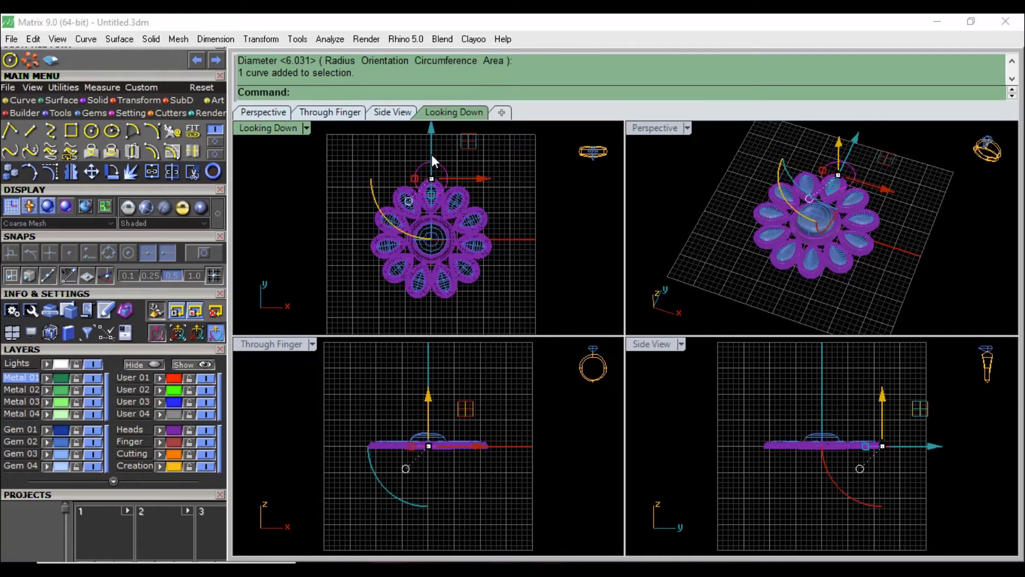
left_click(299, 193)
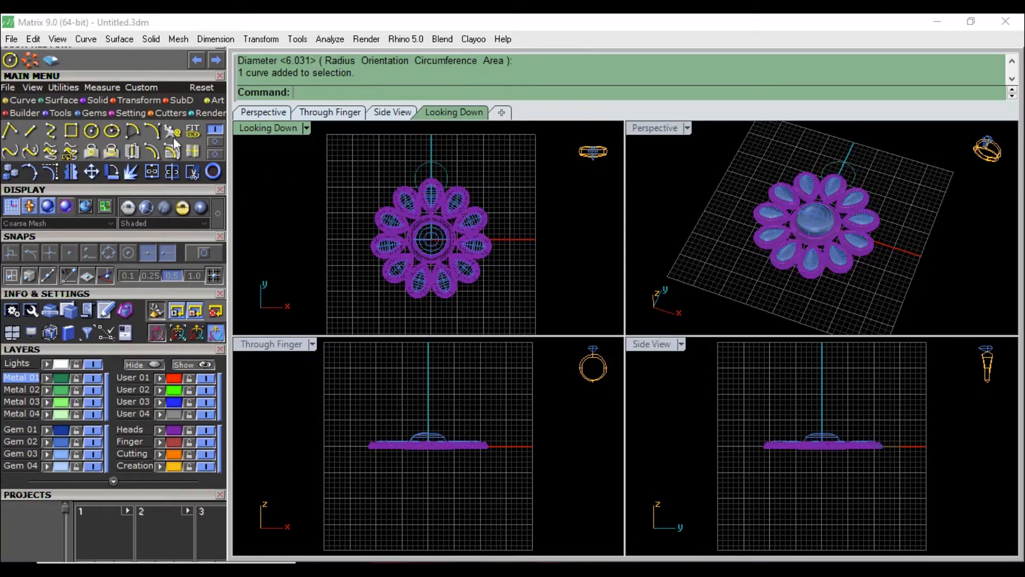
Draw a both-sides horizontal line from the circle's uppermost point and move it down along Y across the circle's lower part.
left_click(31, 130)
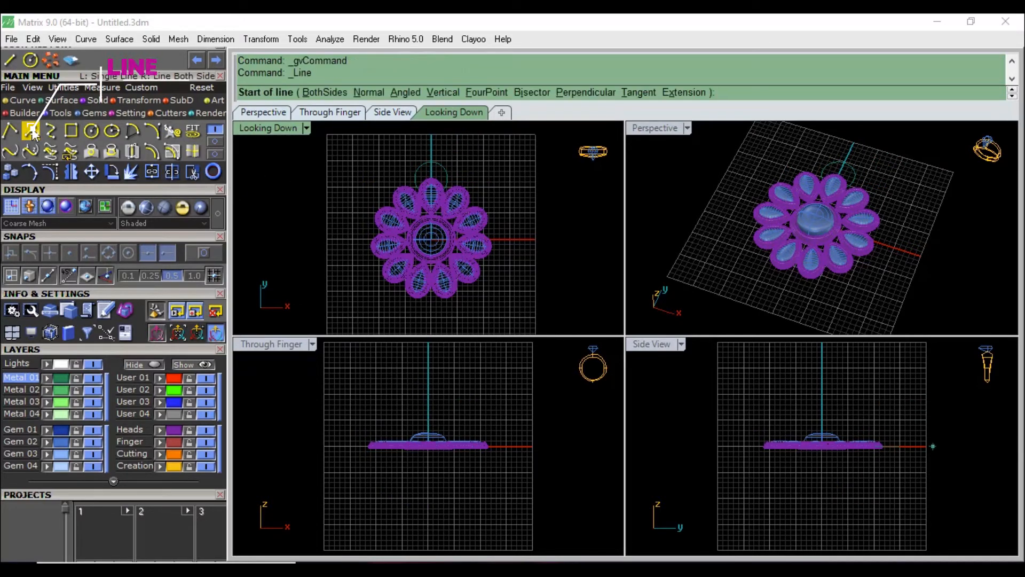
left_click(324, 92)
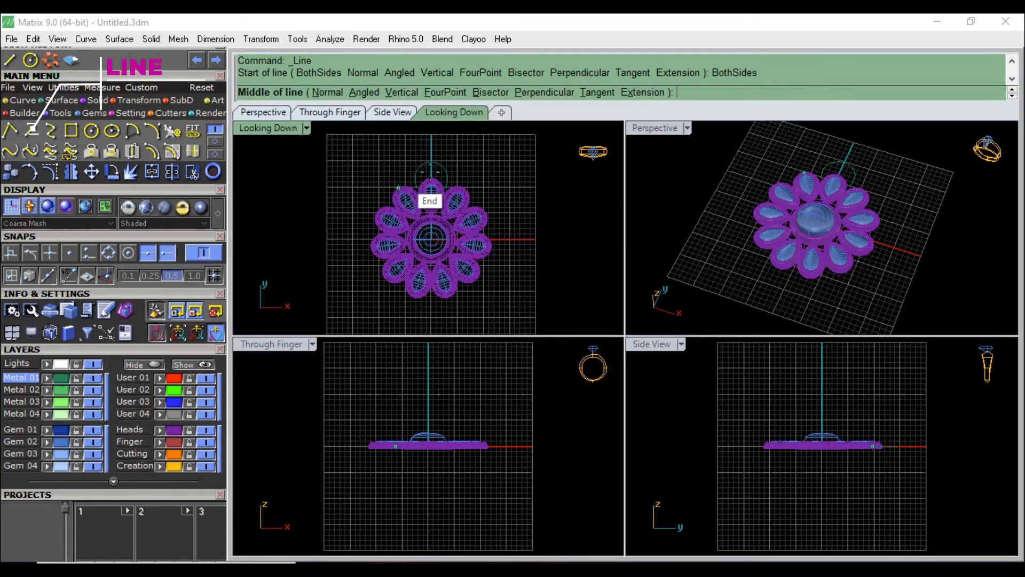
left_click(431, 161)
left_click(489, 163)
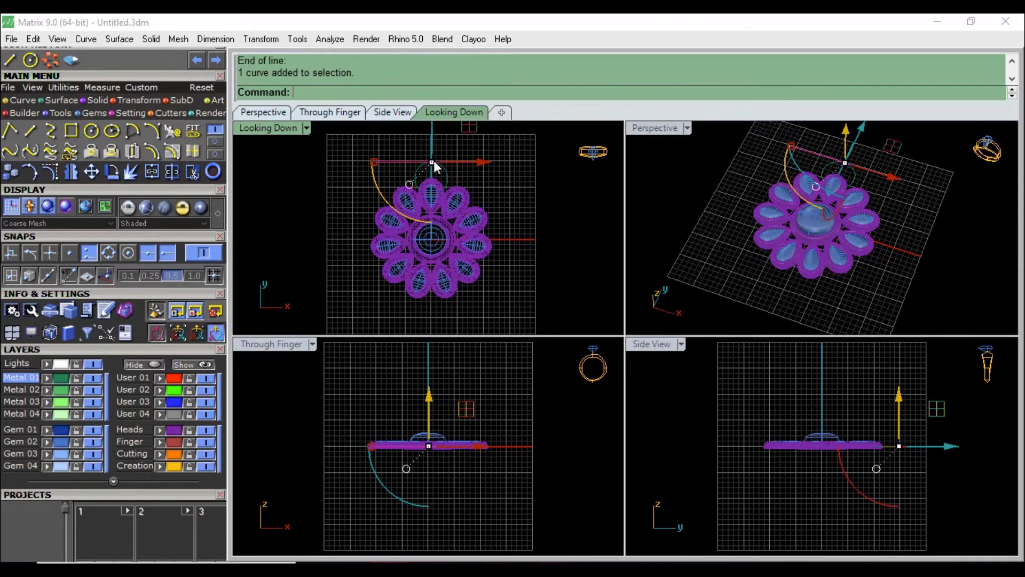
left_click_drag(434, 135, 438, 167)
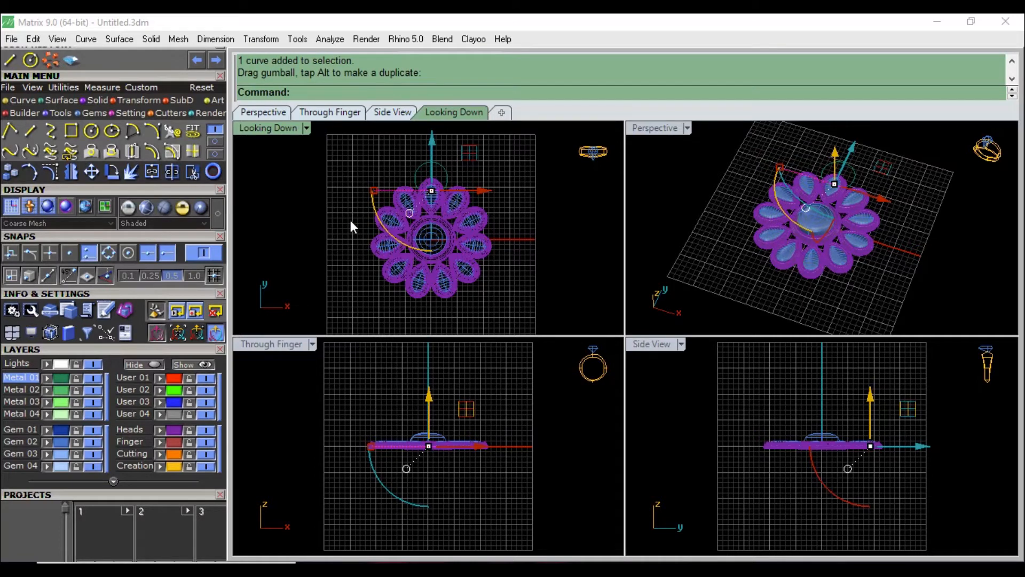
Trim away the part of the circle below the line and remove the line itself.
left_click(193, 172)
scroll(424, 209, "up", 3)
scroll(426, 205, "up", 2)
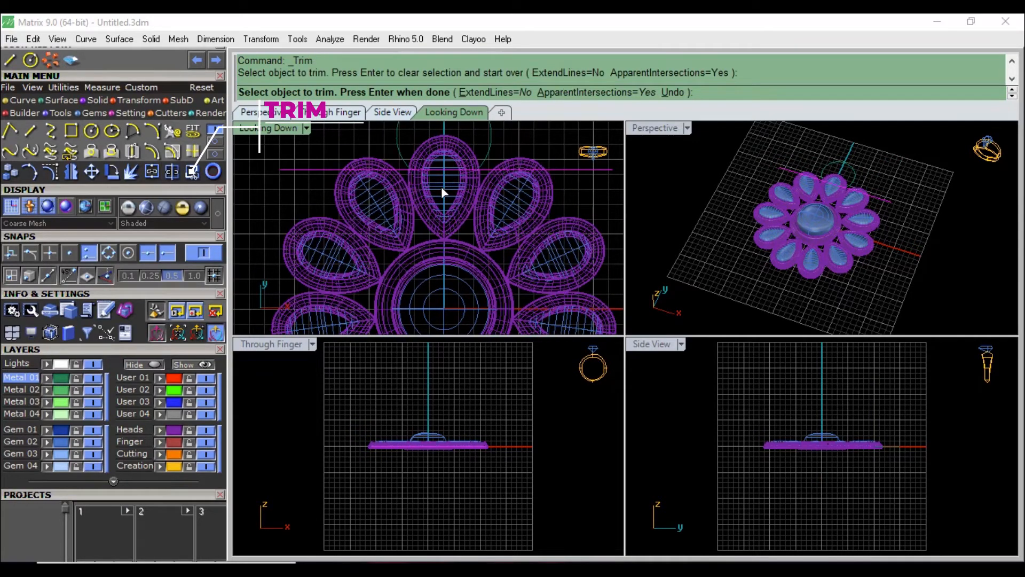
scroll(441, 187, "down", 5)
right_click_drag(442, 191, 431, 186)
left_click(373, 182)
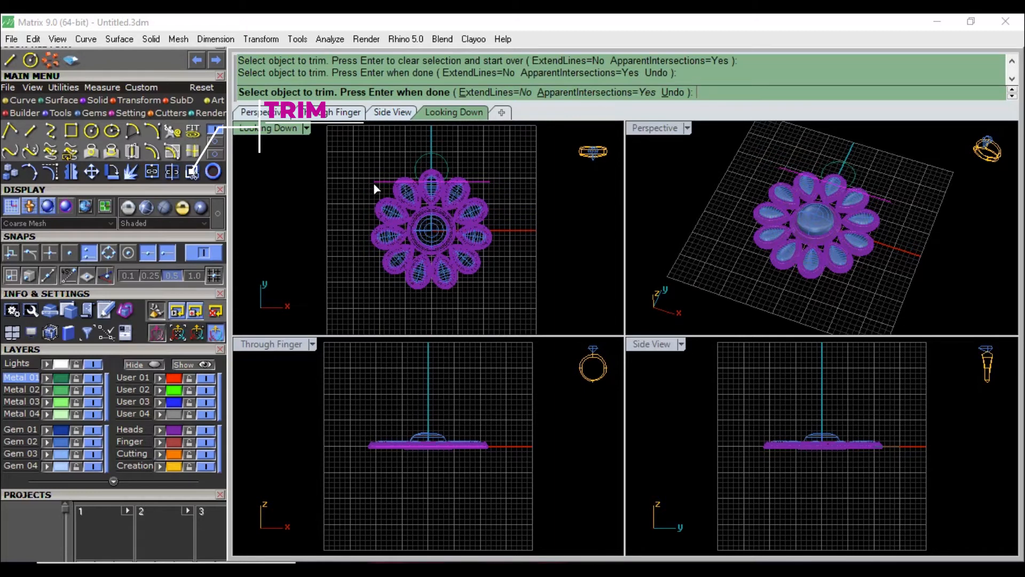
right_click(377, 150)
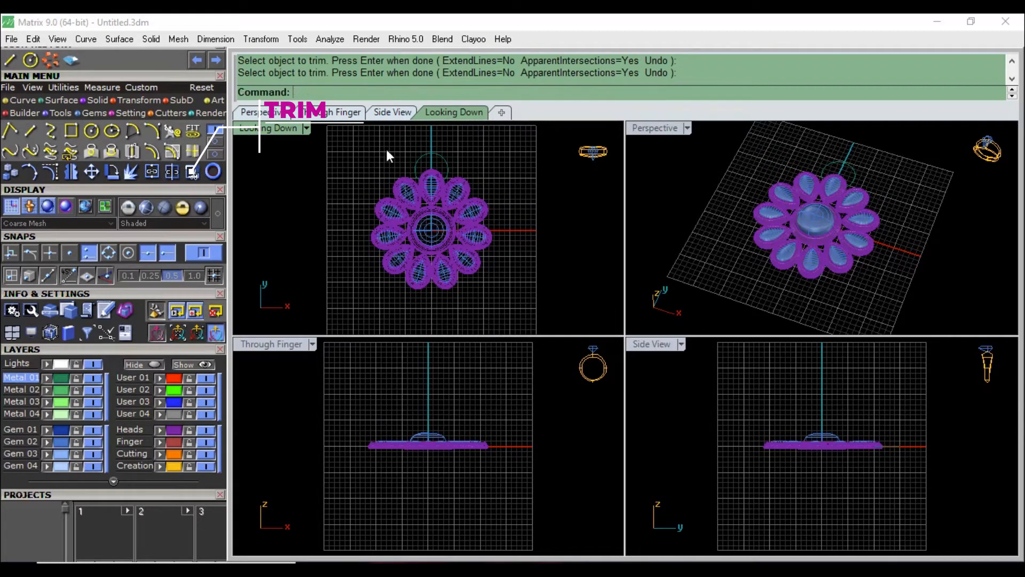
Pipe the remaining open arc with a start and end radius of 0.5 to form a loop on the petal.
left_click(425, 155)
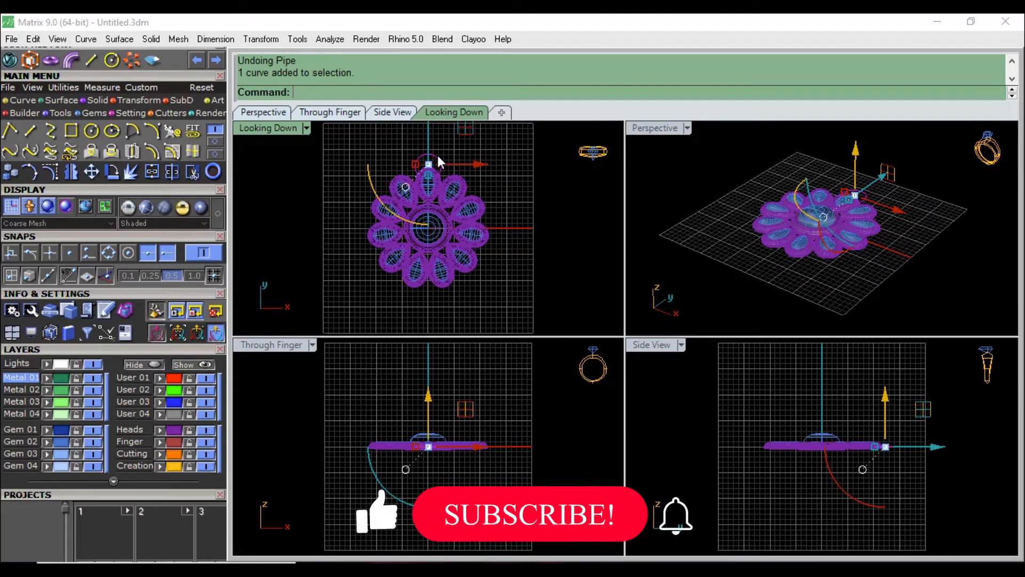
left_click(97, 100)
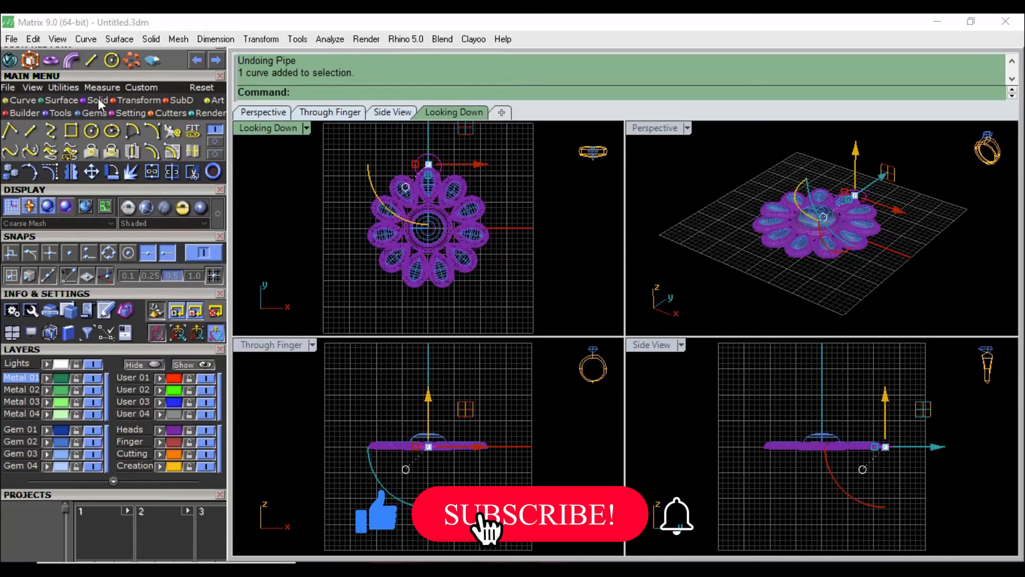
left_click(10, 151)
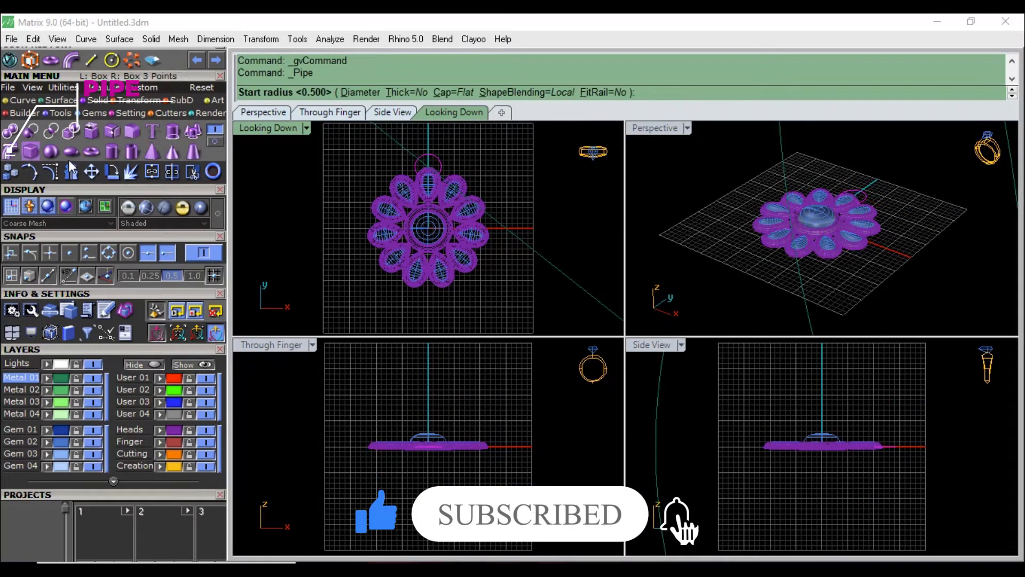
type("0.5")
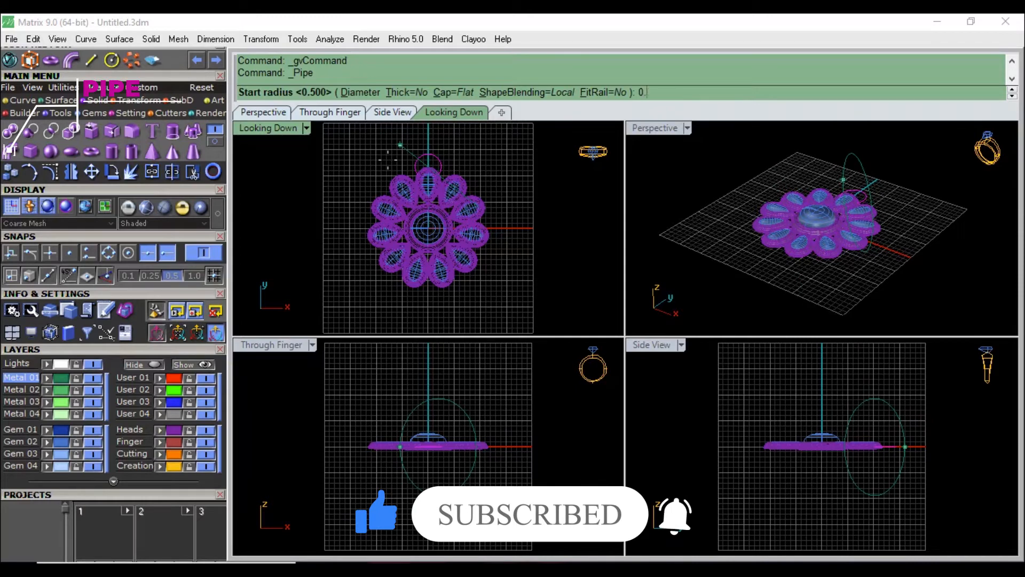
key("Return")
type("0.5")
key("Return")
key("Return")
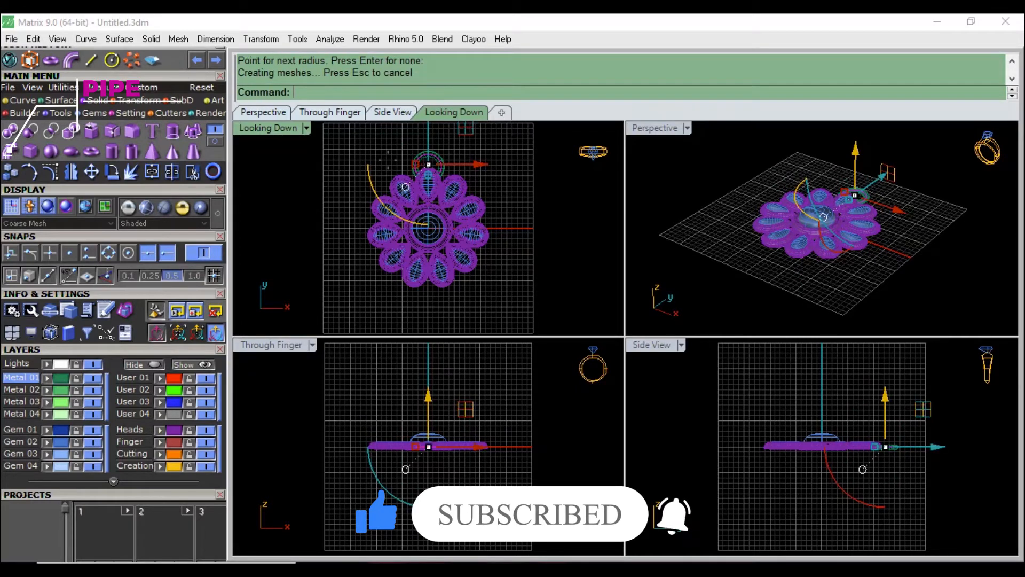
key("Escape")
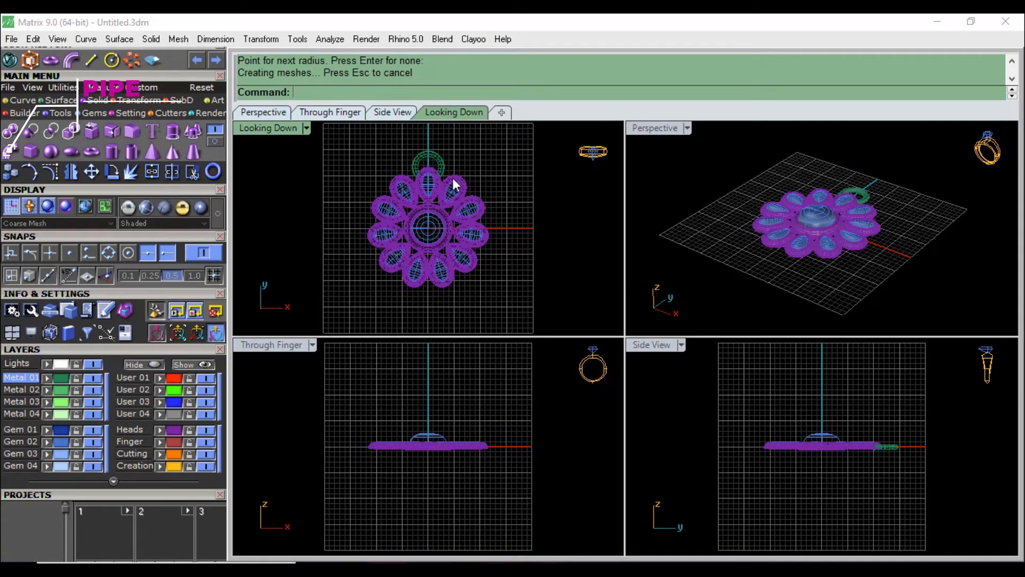
Create a torus on the User 02 layer, centred on the Y axis near the outer edge of the piped loop.
left_click(88, 152)
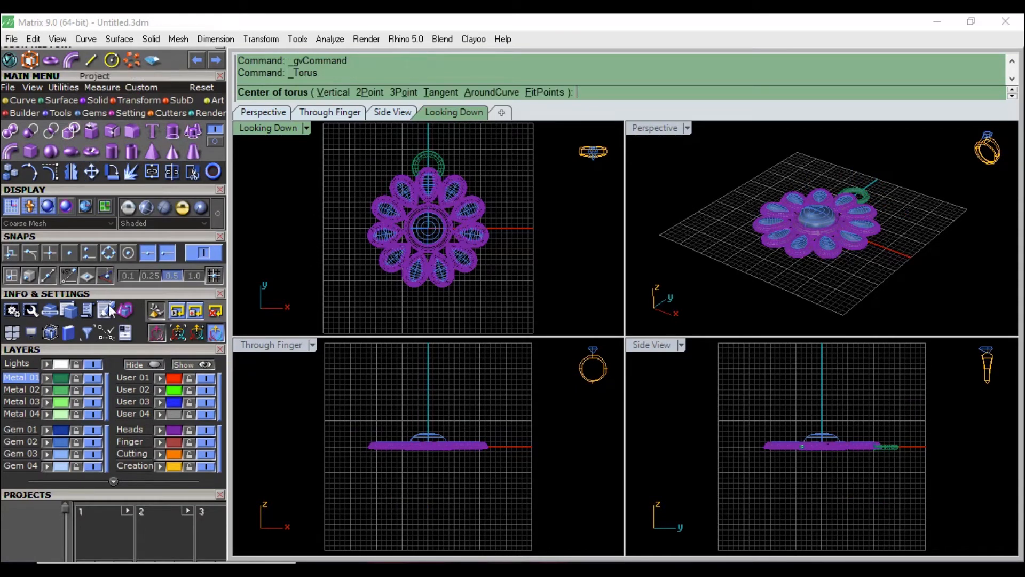
left_click(136, 389)
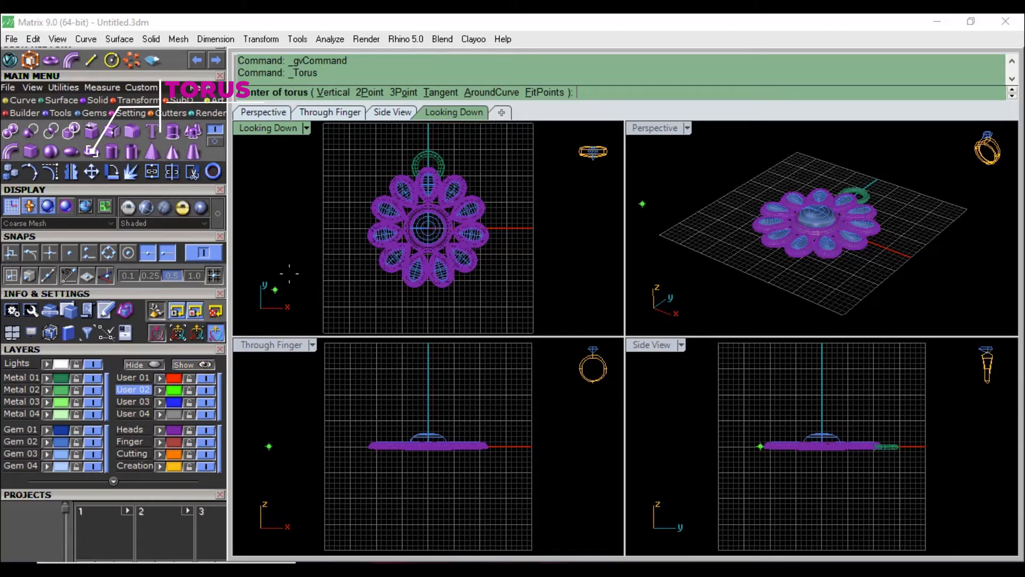
left_click(428, 152)
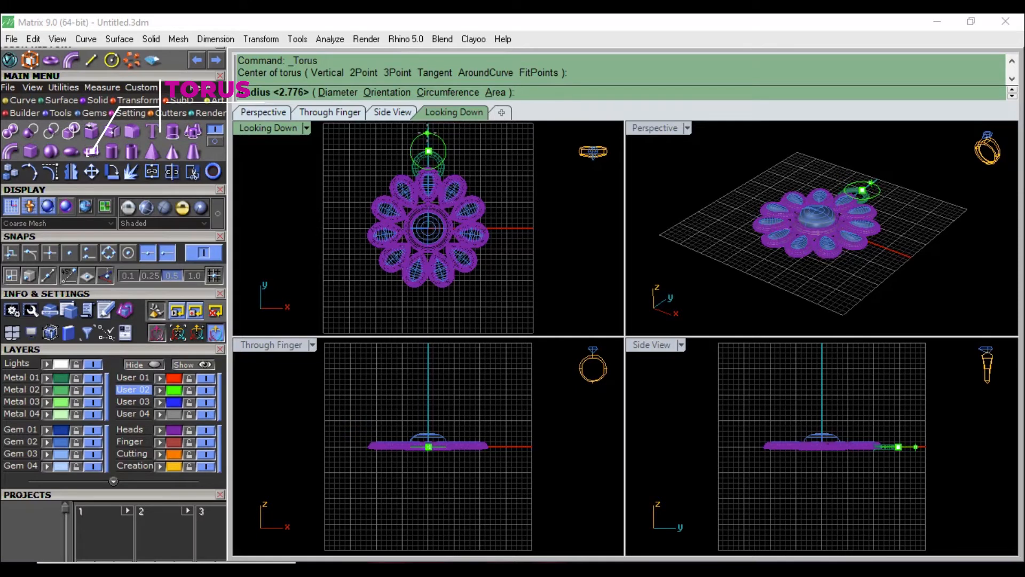
left_click(429, 132)
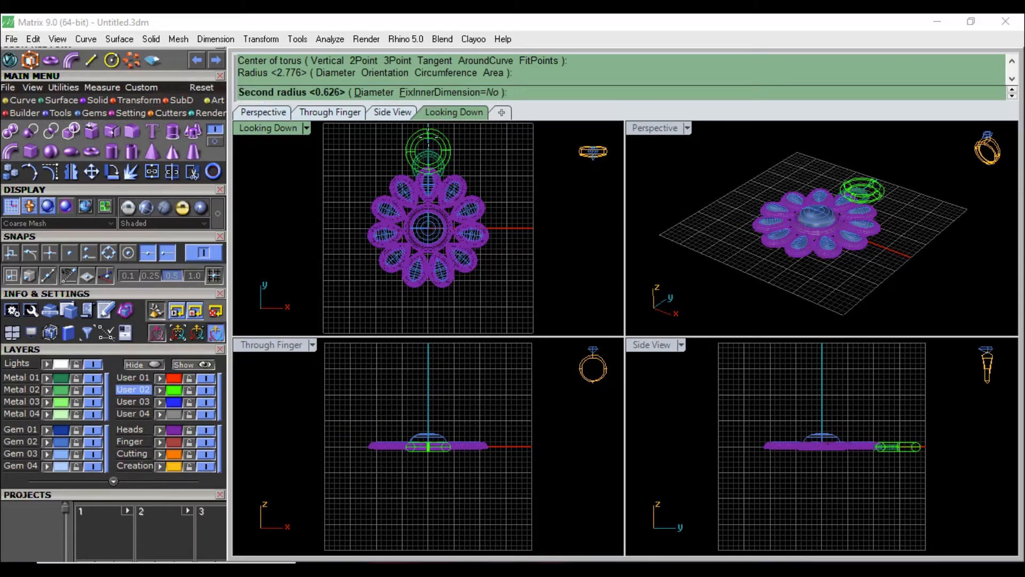
key("Return")
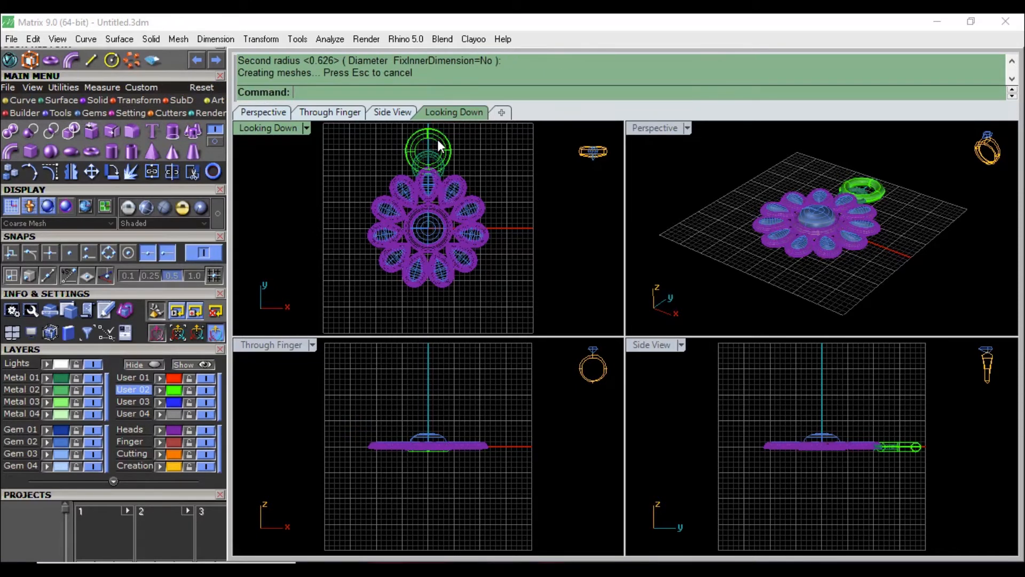
Move the torus slightly outward along Y and rotate it 90 degrees about the Y axis so it stands perpendicular to the flower.
left_click(439, 152)
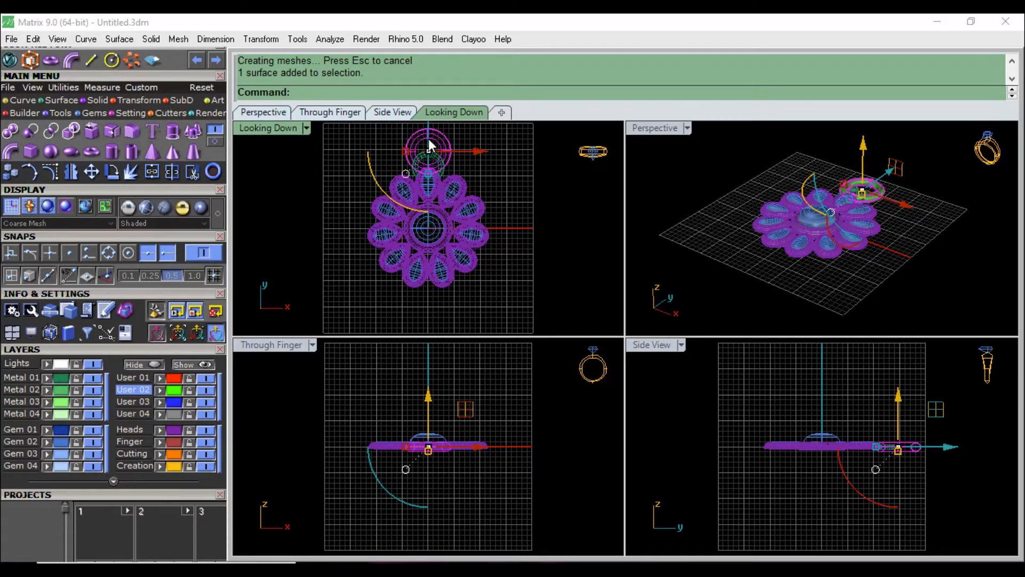
right_click_drag(429, 139, 427, 158)
left_click_drag(428, 159, 429, 150)
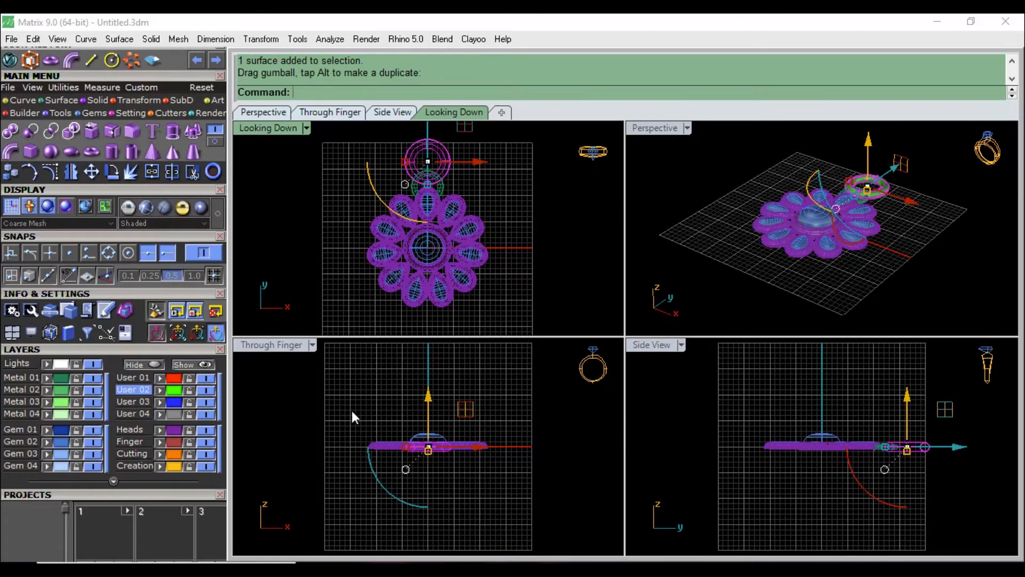
left_click_drag(370, 467, 401, 374)
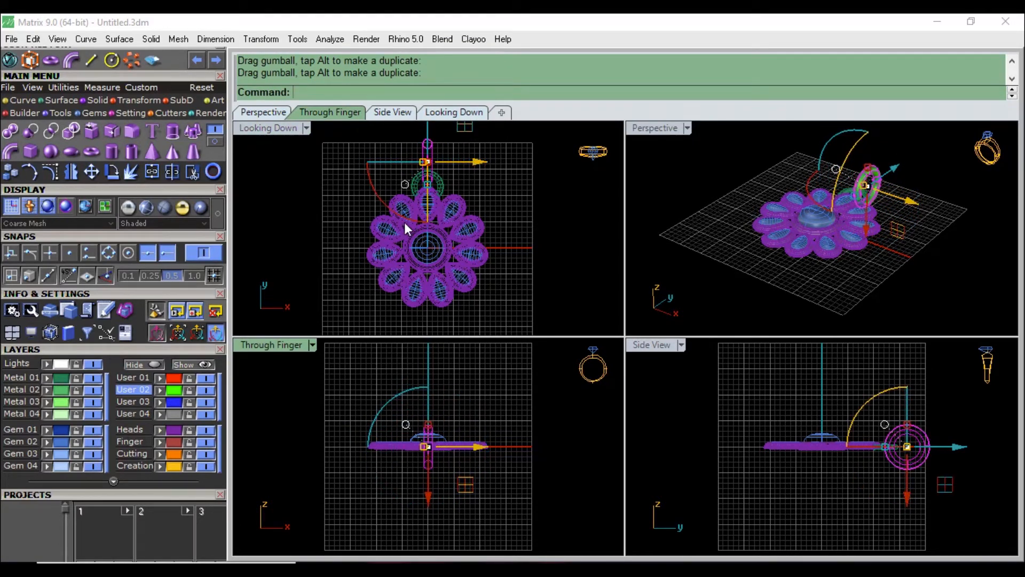
left_click(465, 182)
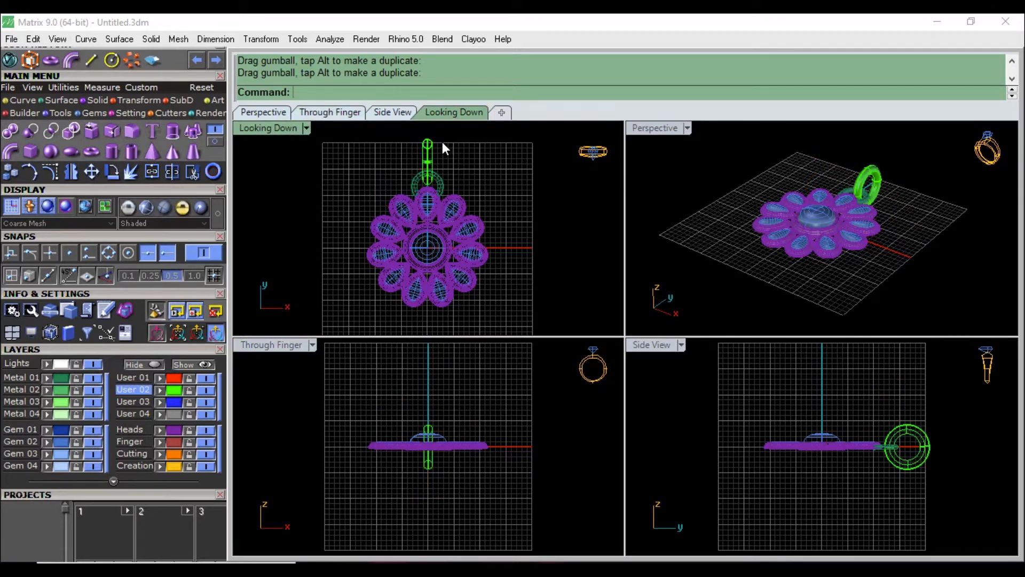
Put a bounding-box edit cage on the torus using CPlane coordinates, a Z point count of 3 and the global region.
left_click(423, 152)
left_click(138, 100)
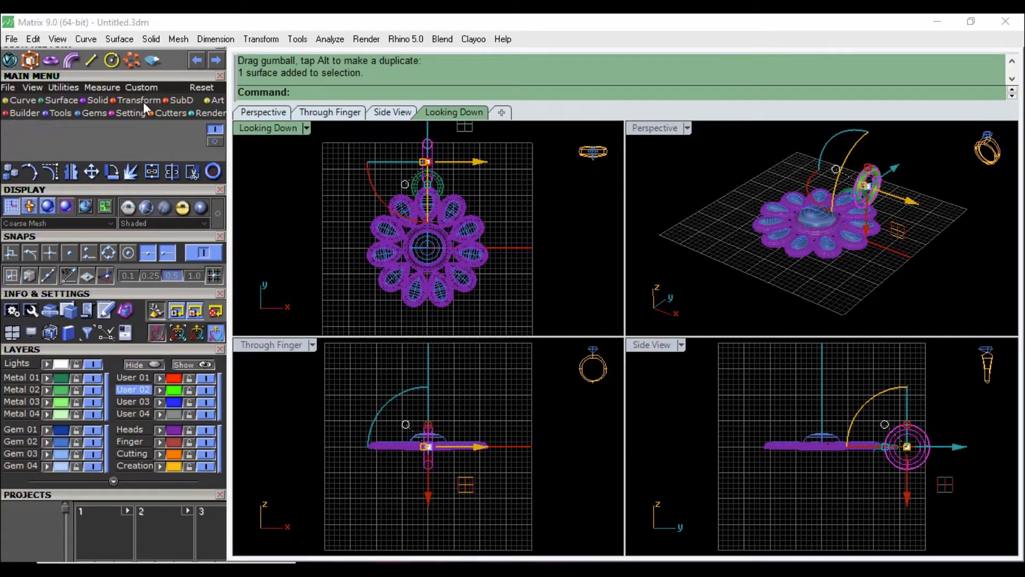
left_click(188, 149)
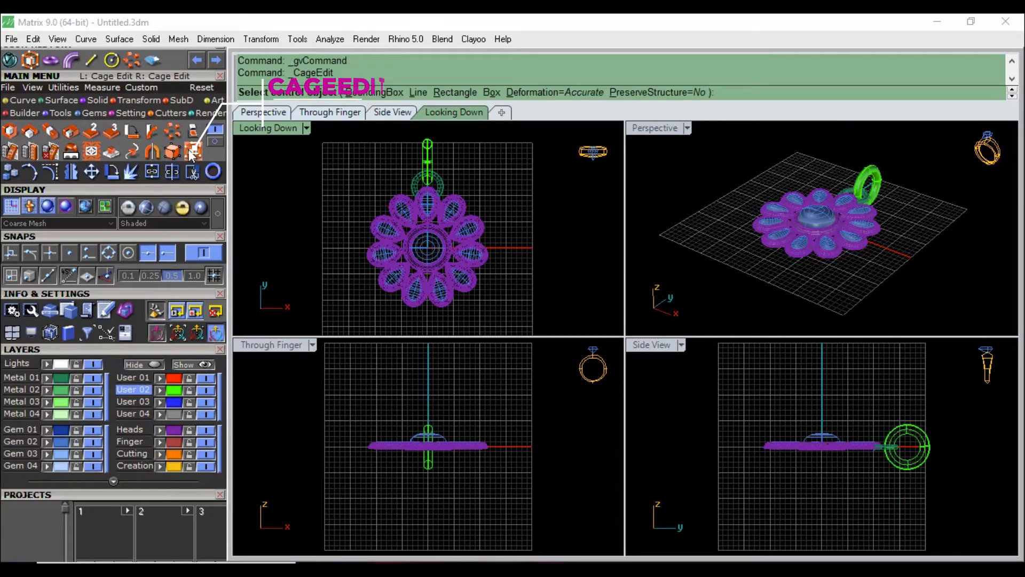
left_click(361, 93)
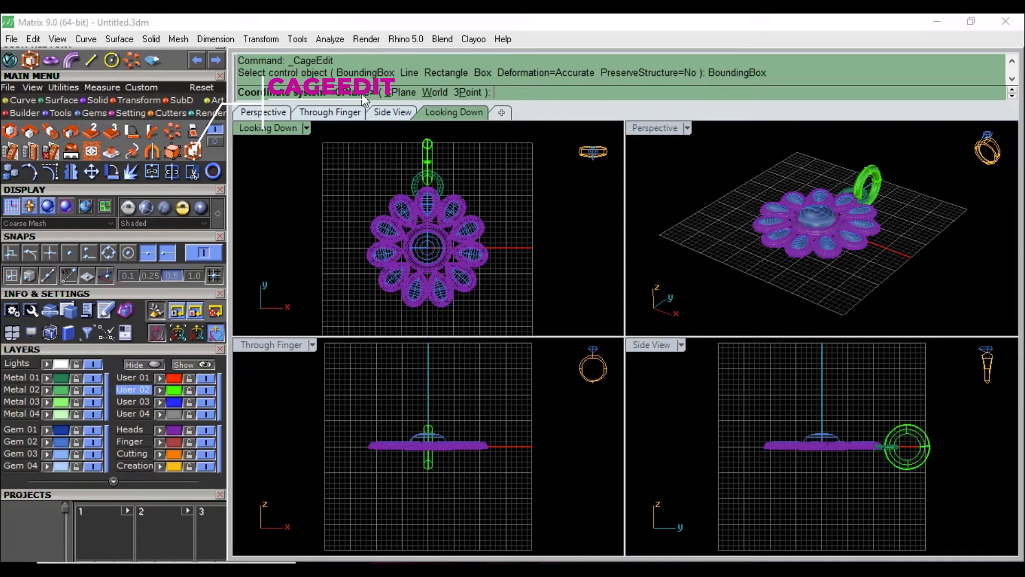
left_click(406, 94)
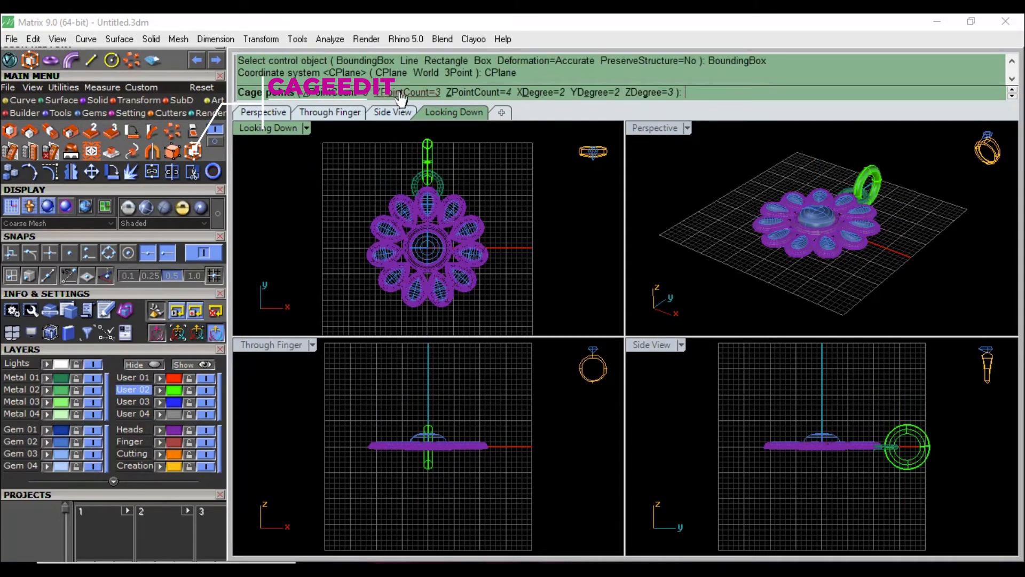
left_click(503, 93)
type("3")
key("Return")
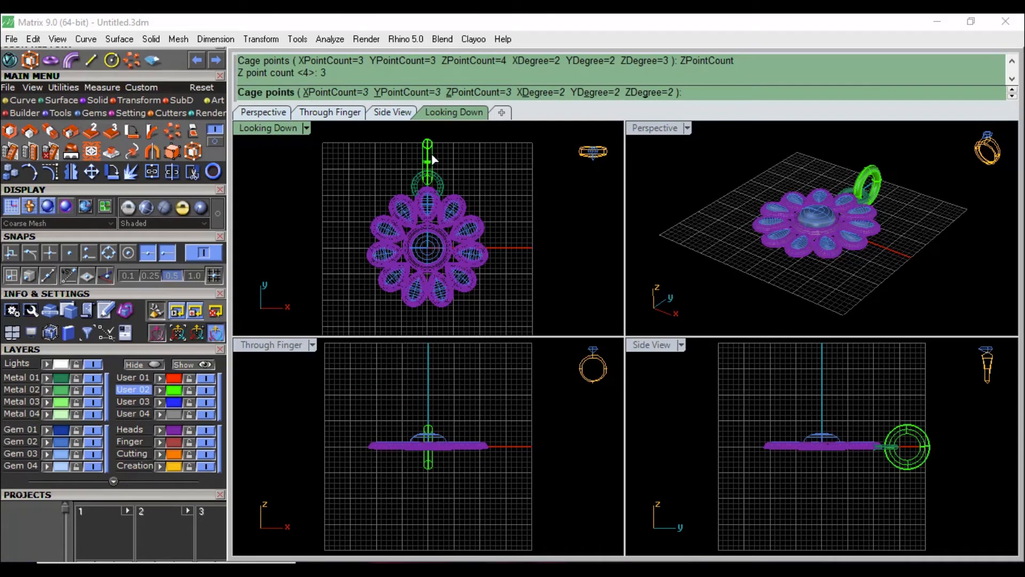
key("Return")
key("Return")
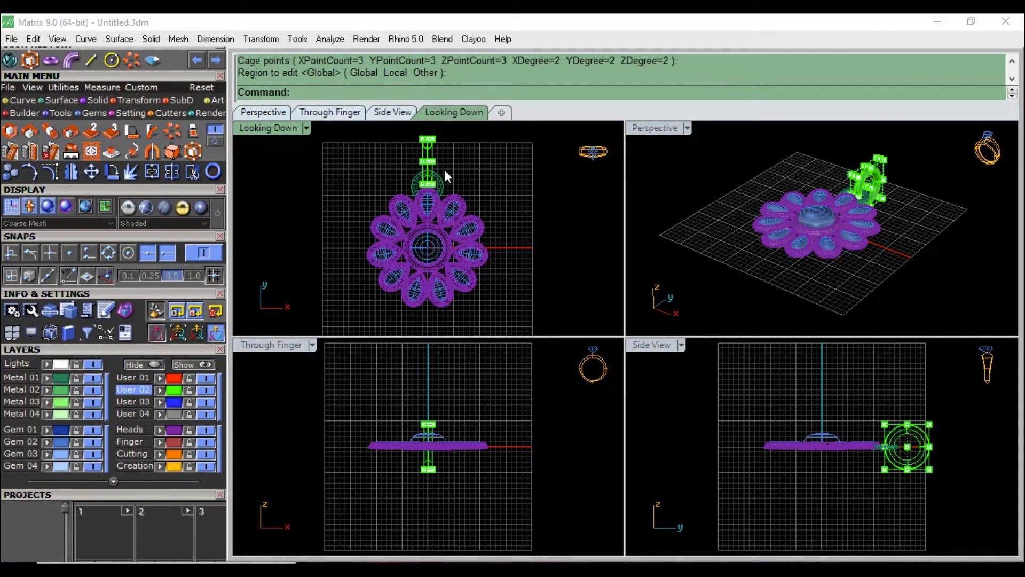
Select all cage points without the curve and scale them along Z to flatten the torus into an oval in the side view.
left_click_drag(879, 401, 962, 477)
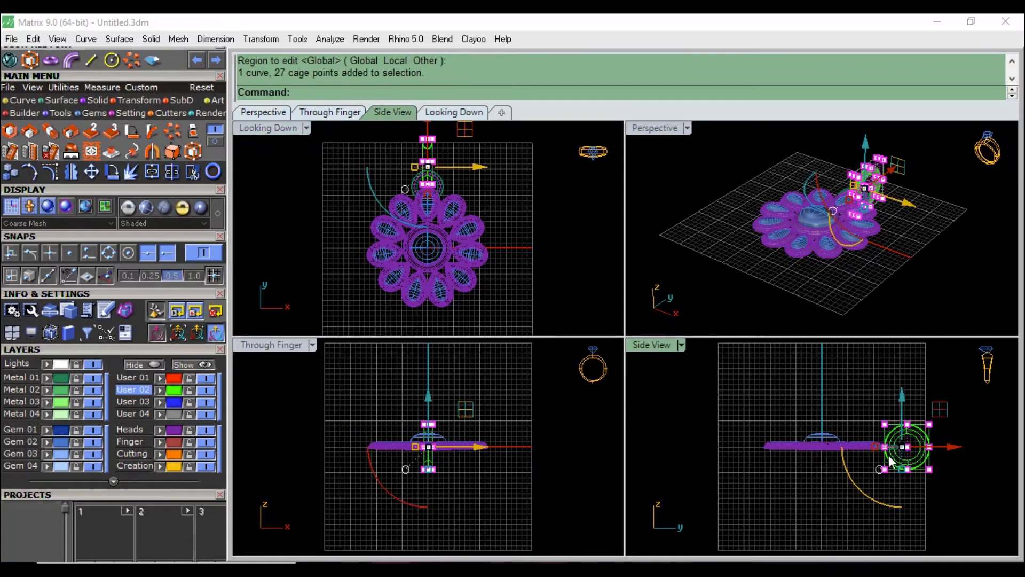
scroll(910, 458, "up", 4)
key("Delete")
left_click_drag(852, 374, 972, 498)
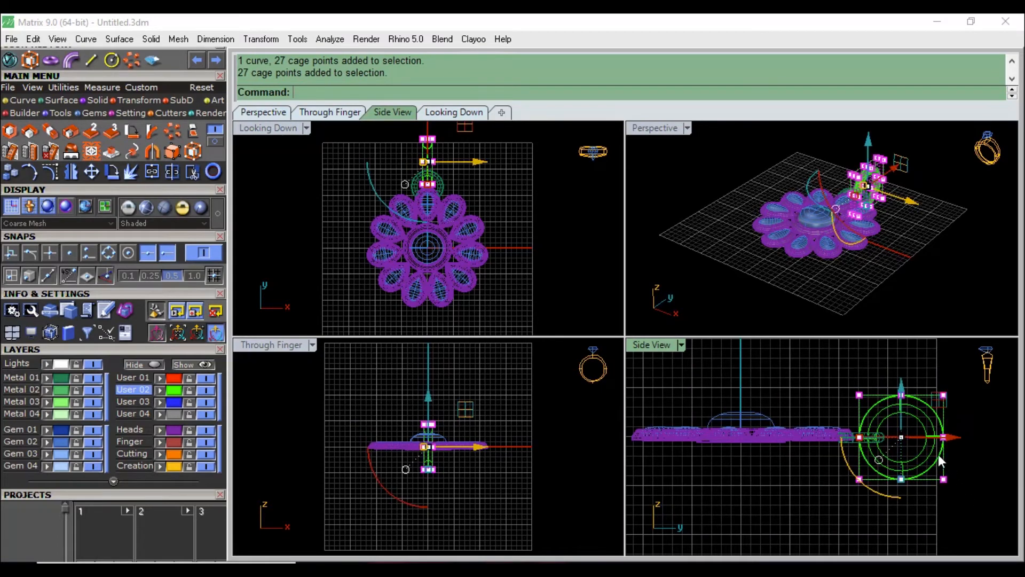
left_click_drag(903, 479, 903, 456)
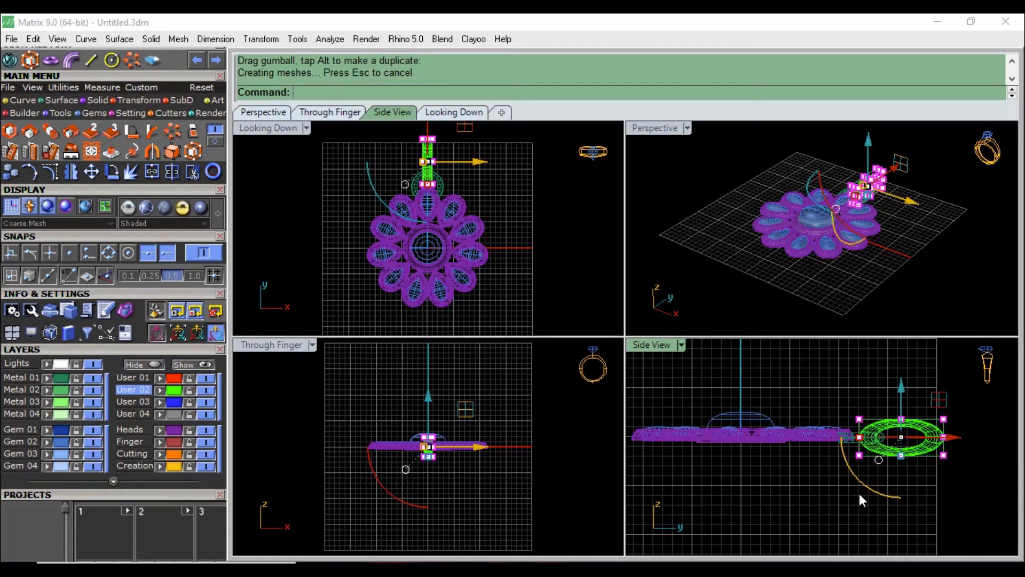
Scale rows of cage points along X in the top view so the bail tapers from a wide outer end to a narrow end at the loop.
left_click(494, 197)
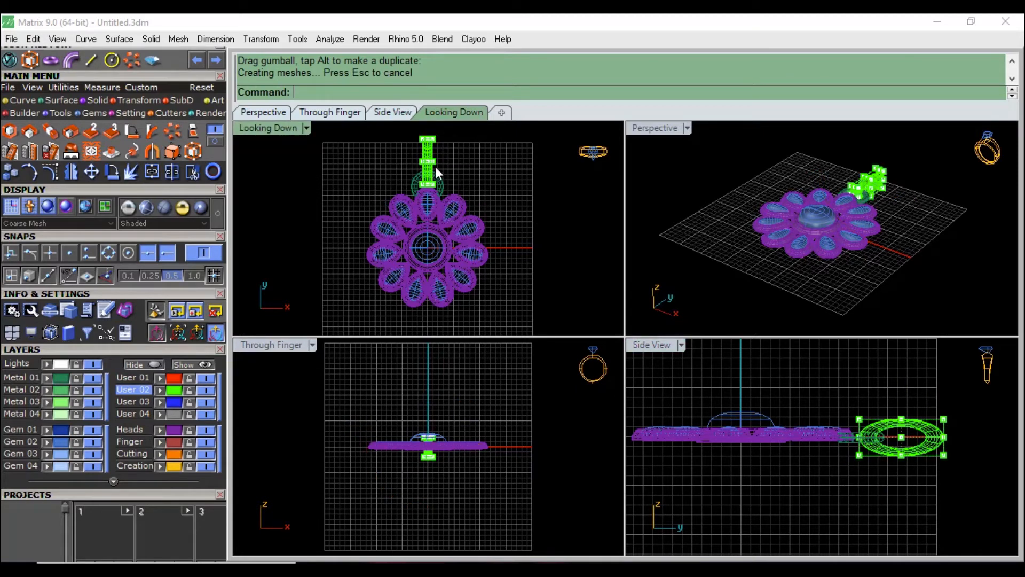
left_click_drag(386, 138, 483, 178)
left_click_drag(425, 158, 421, 195)
left_click(397, 152)
key("ctrl+z")
left_click(392, 159)
left_click_drag(387, 143, 410, 158)
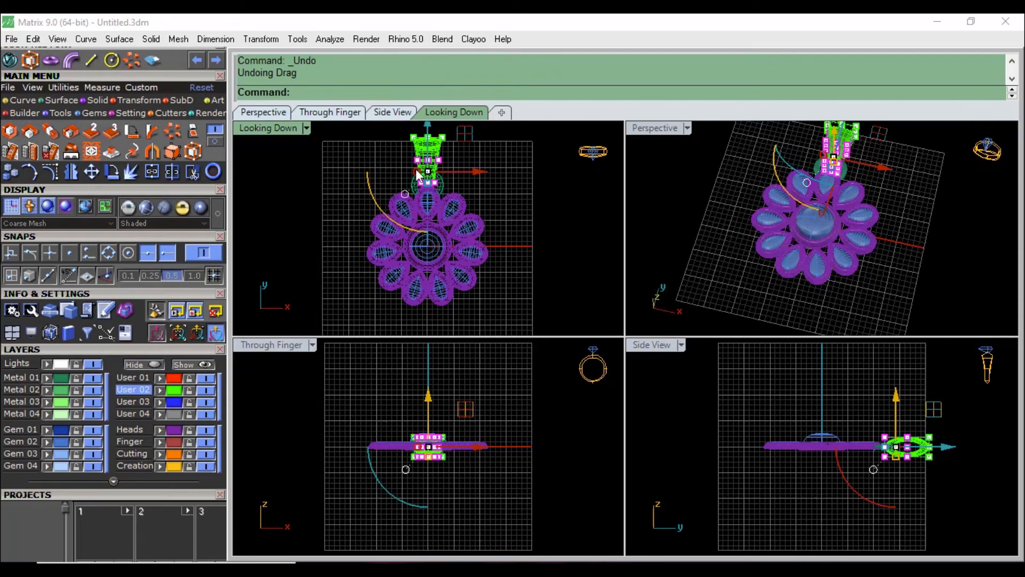
left_click_drag(416, 169, 423, 182)
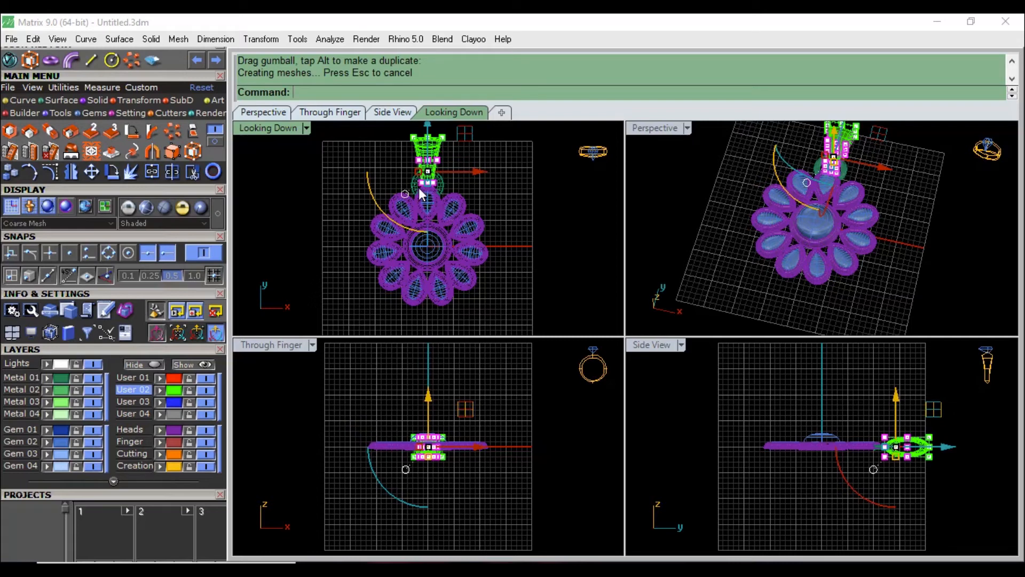
Select all cage points in the side view and scale the whole bail down slightly.
left_click(878, 398)
left_click_drag(876, 401, 953, 479)
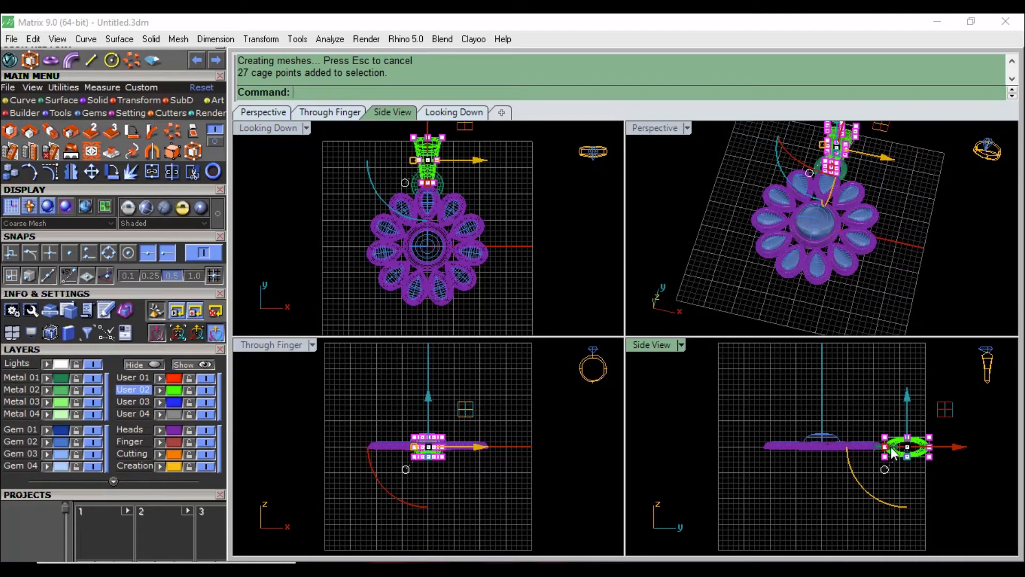
left_click_drag(886, 450, 890, 451)
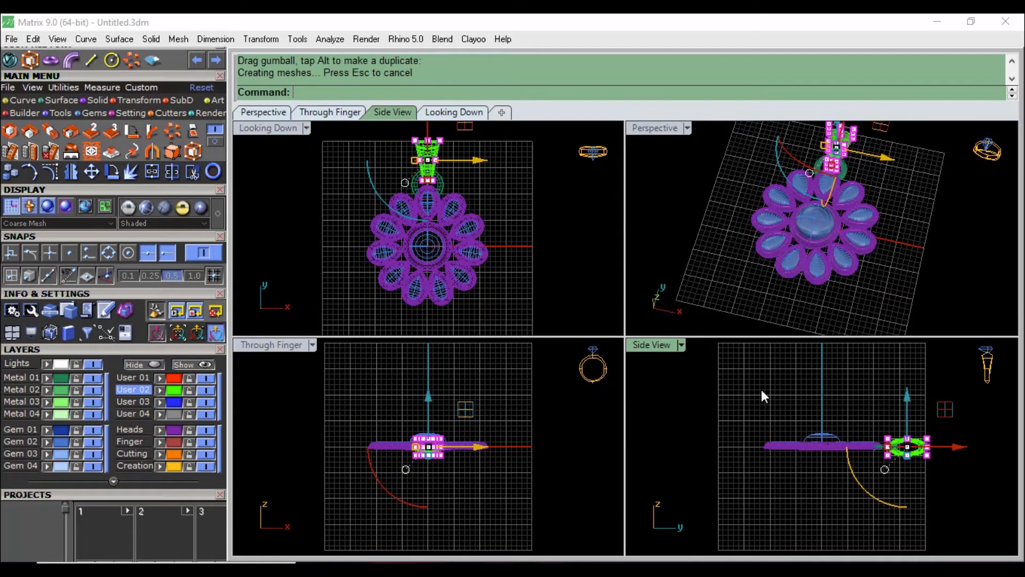
left_click(543, 212)
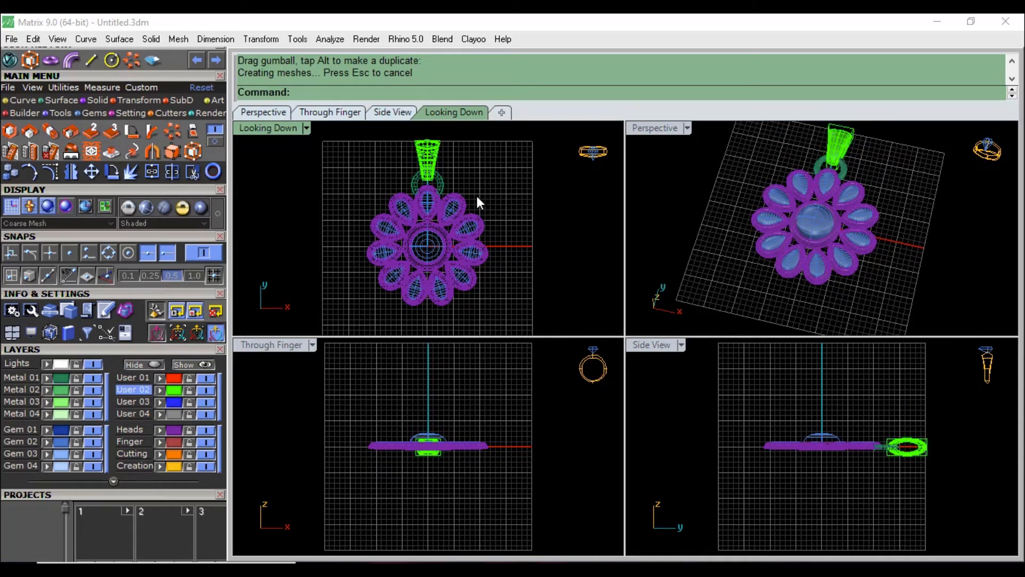
Delete the edit cage and move the bail slightly inward along Y so it hooks onto the piped loop.
left_click(422, 149)
key("Delete")
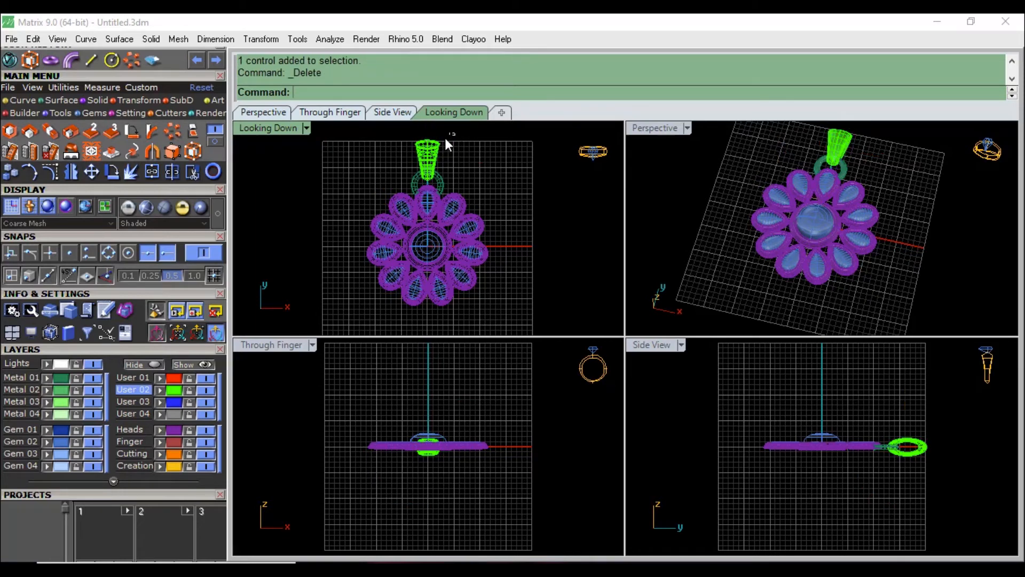
left_click(416, 158)
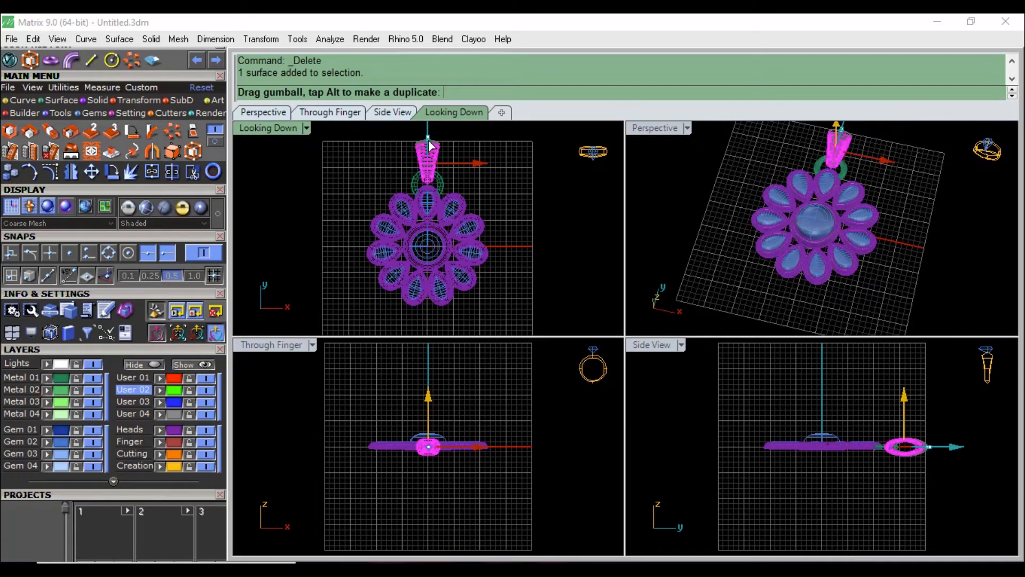
left_click(472, 195)
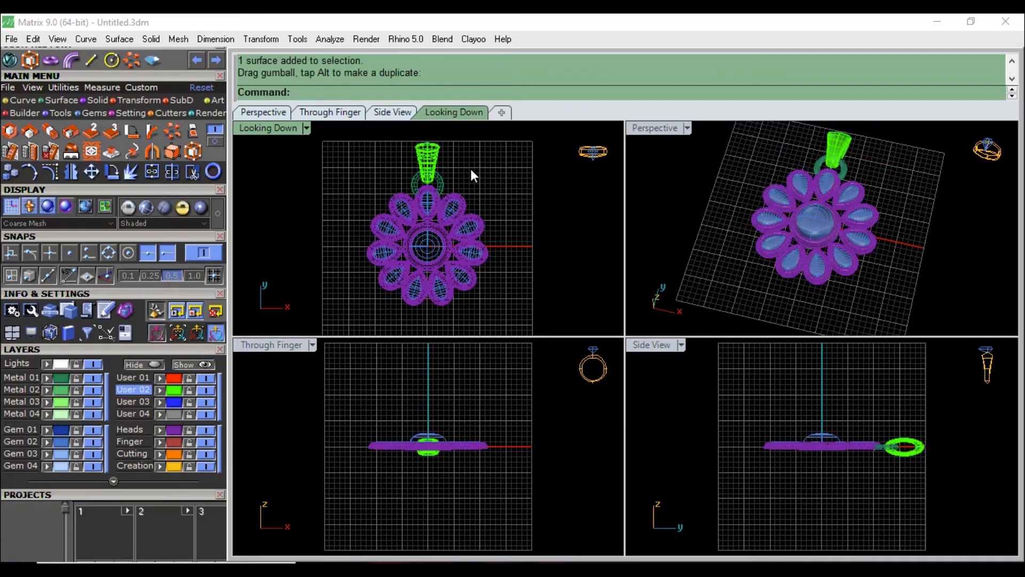
left_click(204, 87)
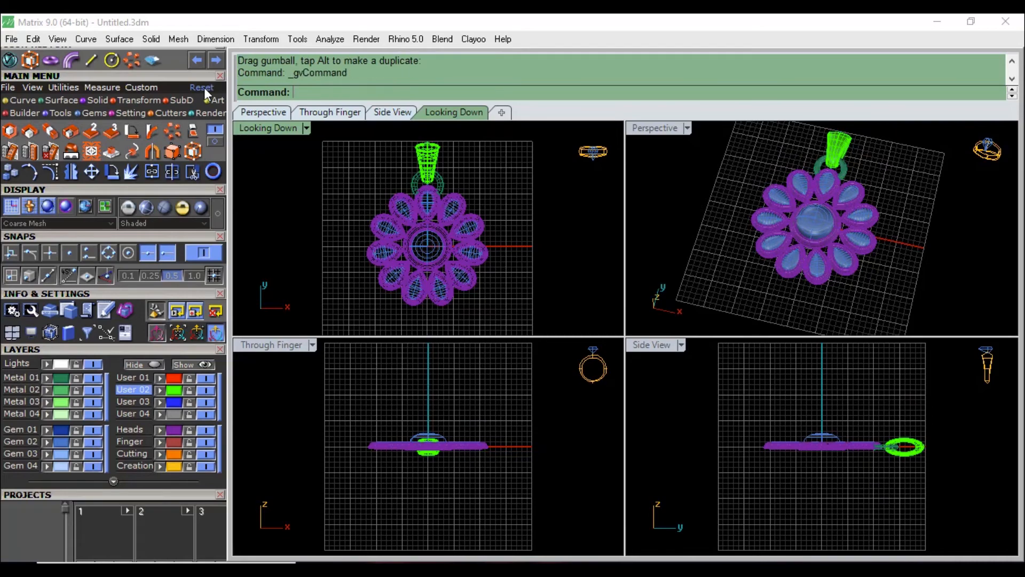
right_click_drag(684, 215, 805, 229)
left_click(430, 138)
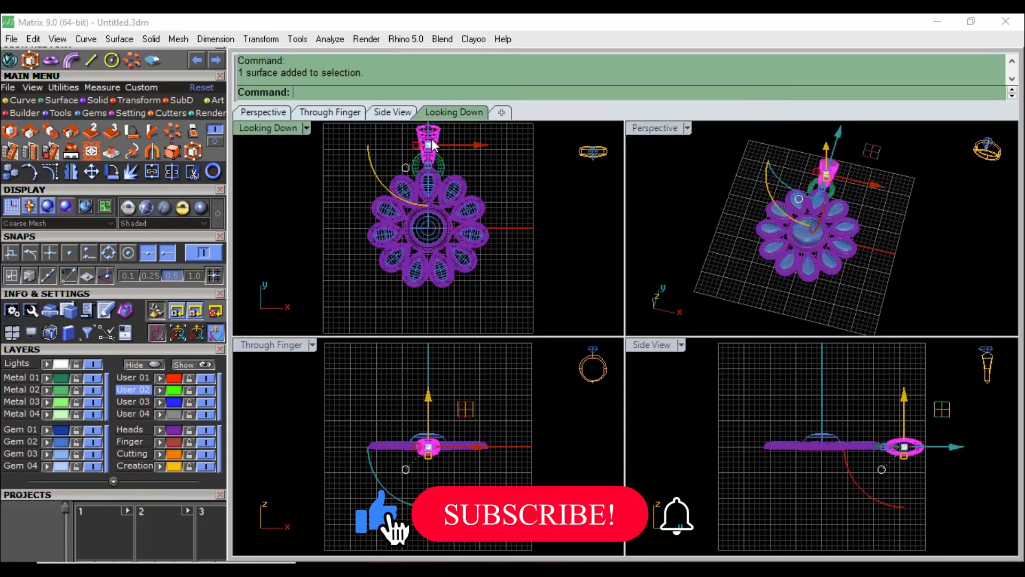
left_click_drag(428, 129, 430, 134)
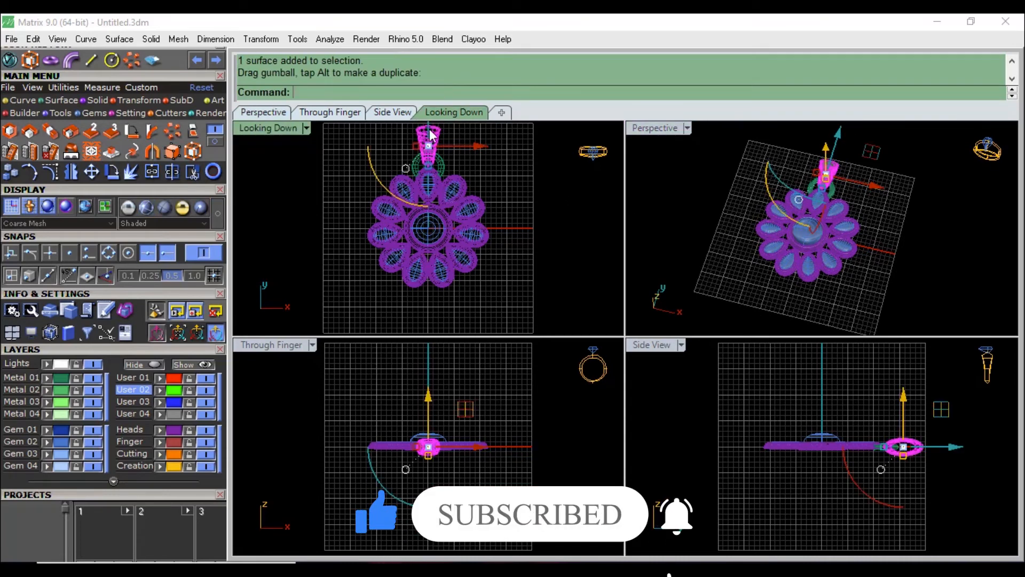
Open the V-Ray render settings and maximise the Perspective viewport, framing the whole pendant from above.
left_click(679, 190)
right_click_drag(713, 189, 751, 244)
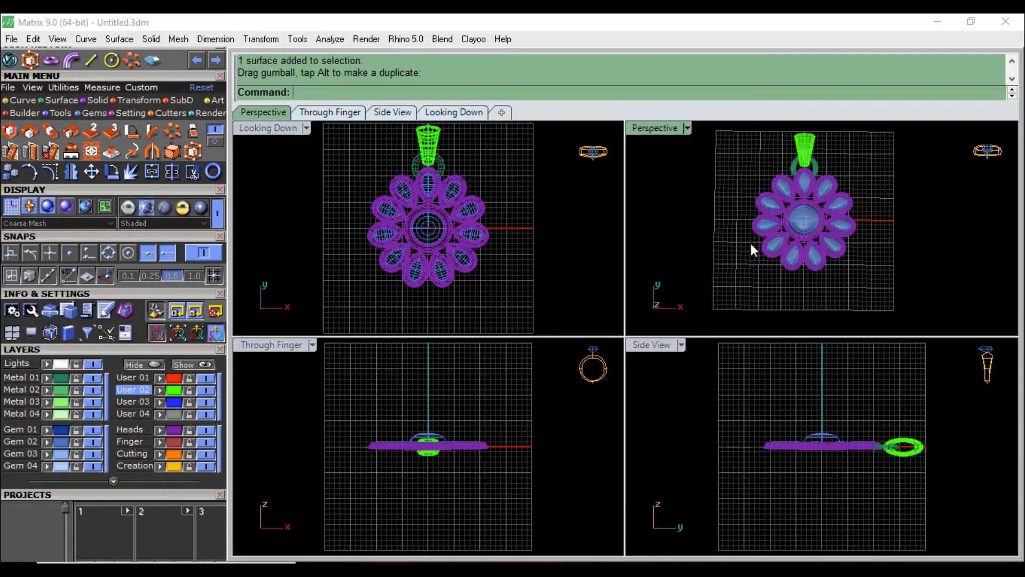
left_click(206, 113)
left_click(15, 134)
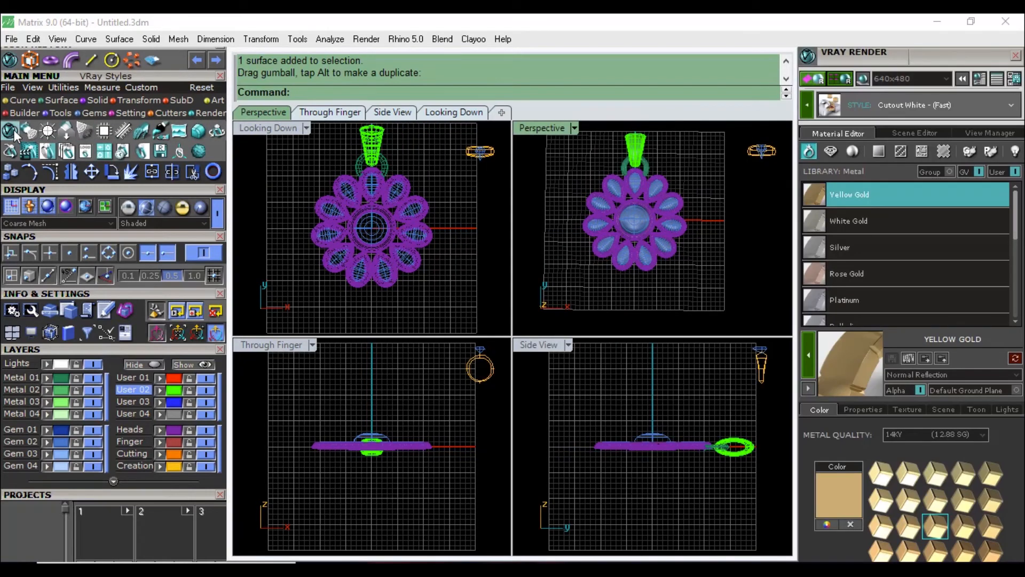
double_click(532, 130)
scroll(498, 215, "up", 3)
scroll(511, 213, "up", 2)
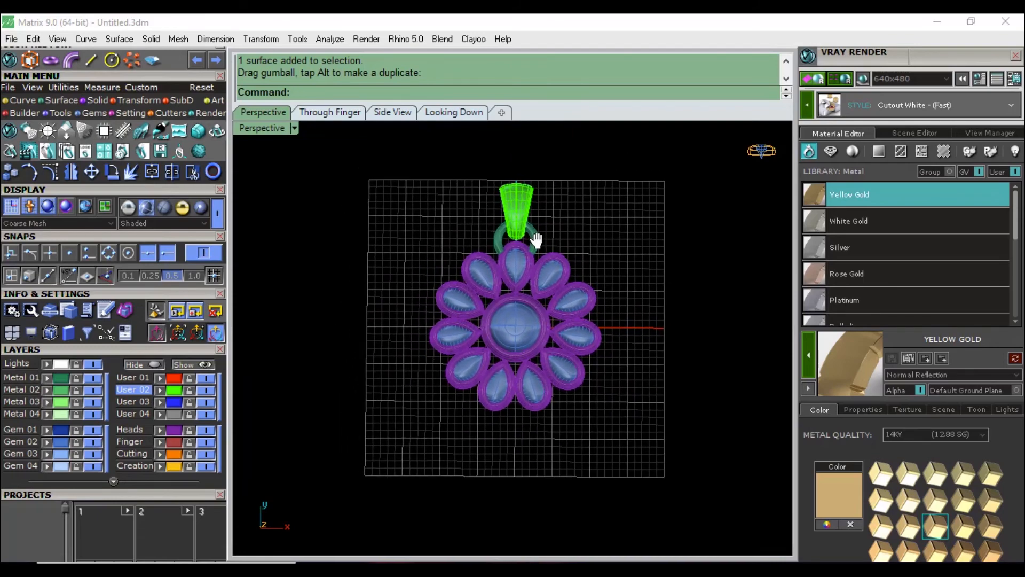
scroll(525, 249, "up", 2)
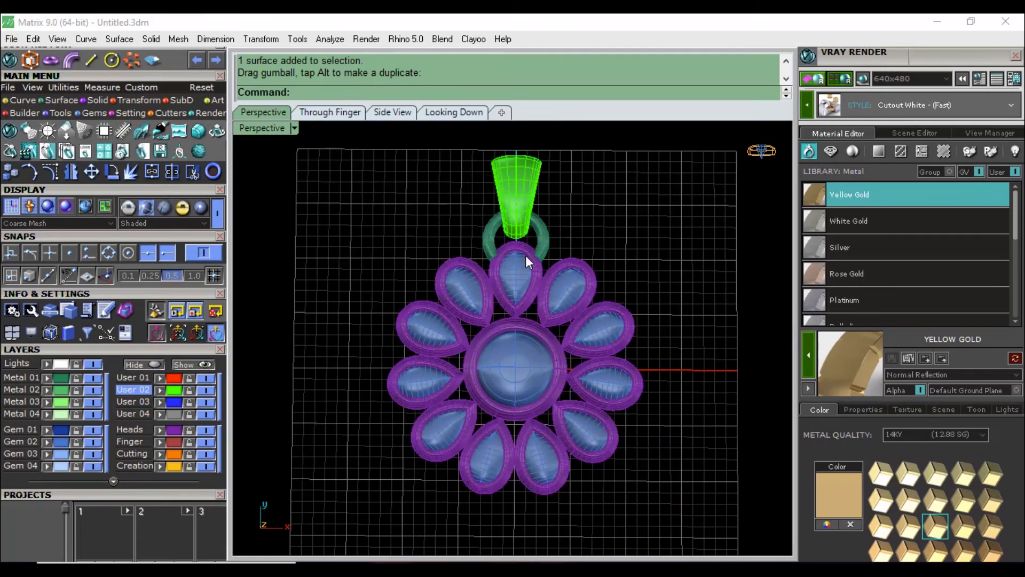
right_click_drag(526, 256, 522, 257, "shift")
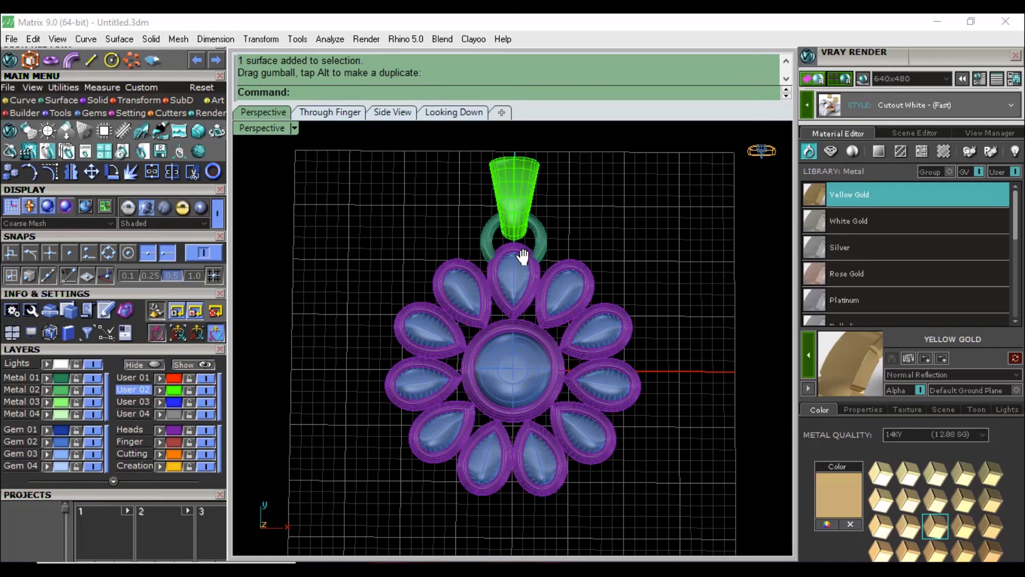
right_click_drag(506, 301, 509, 291)
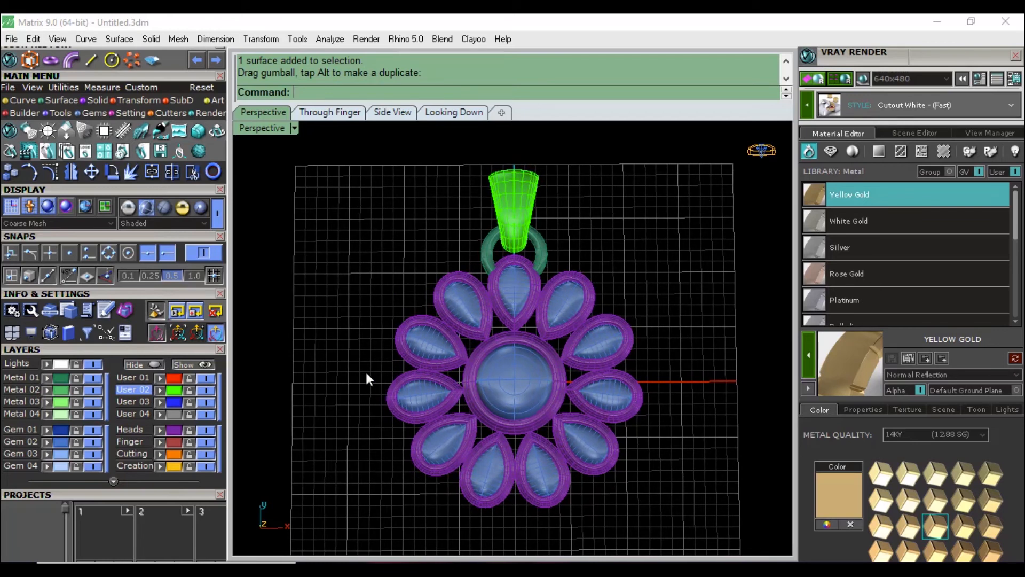
Assign the Yellow Gold material to the objects on the Heads, User 02 and Metal 01 layers.
left_click(136, 431)
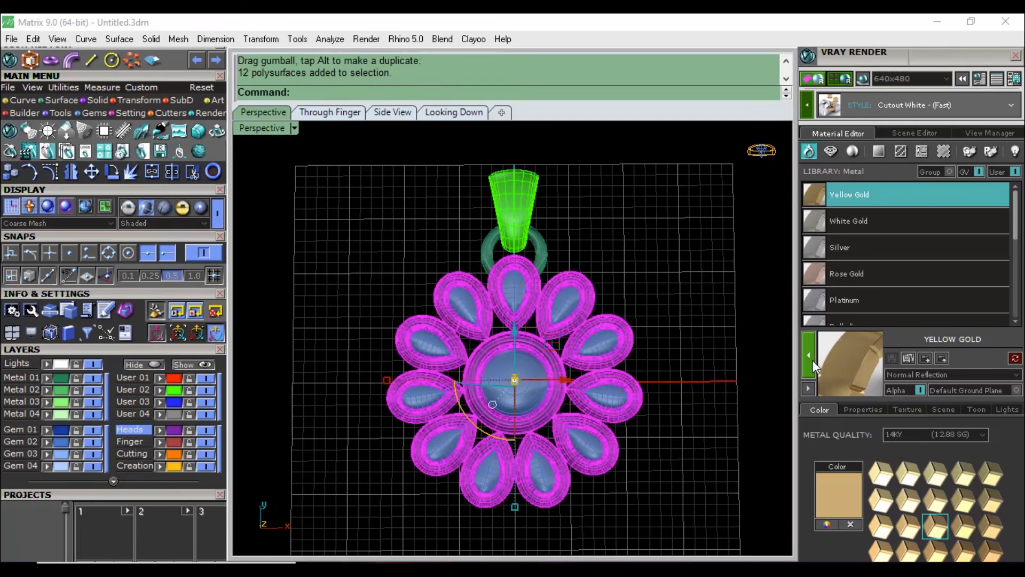
left_click(783, 357)
left_click(134, 389)
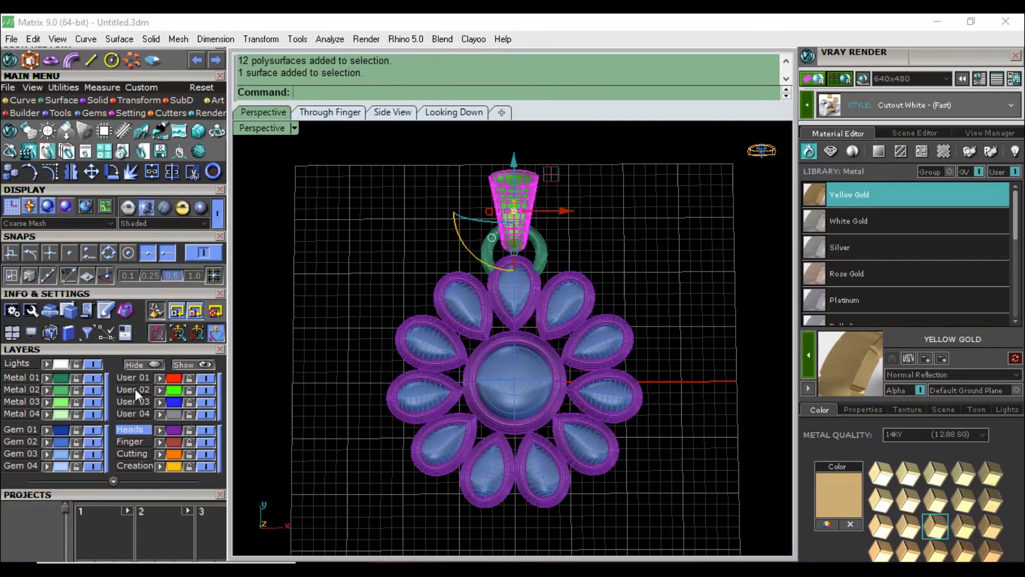
left_click(783, 354)
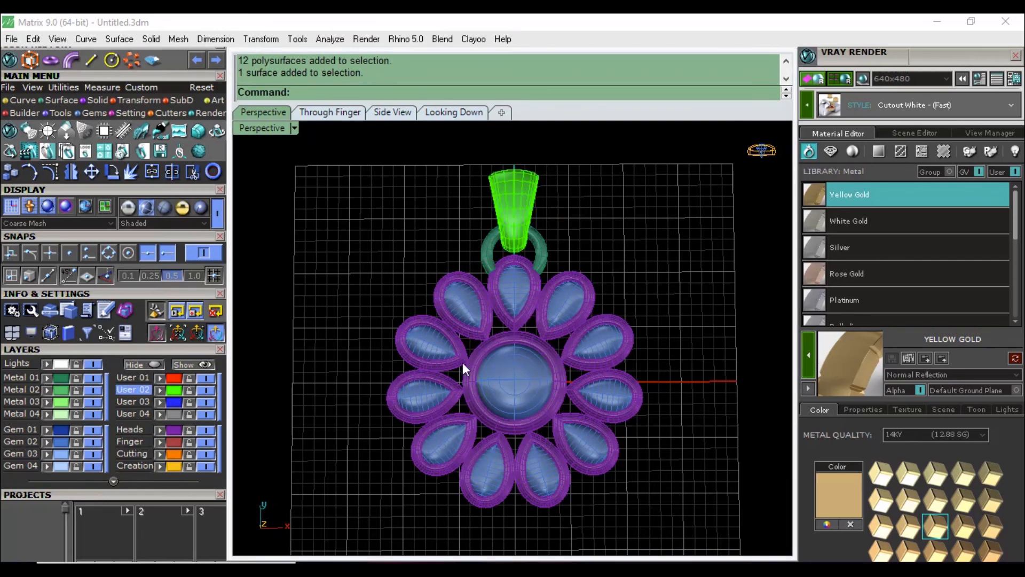
left_click(36, 377)
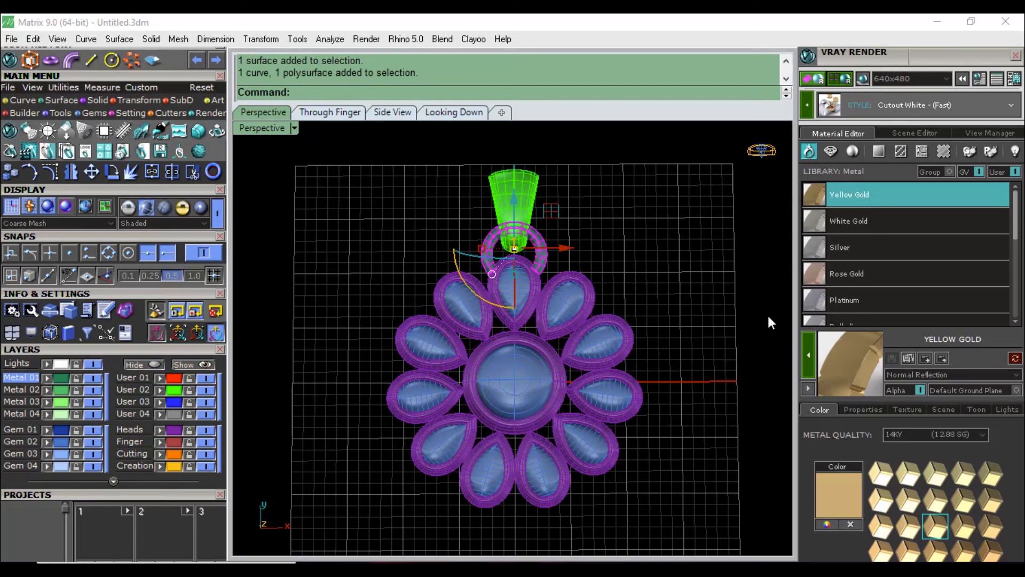
left_click(808, 366)
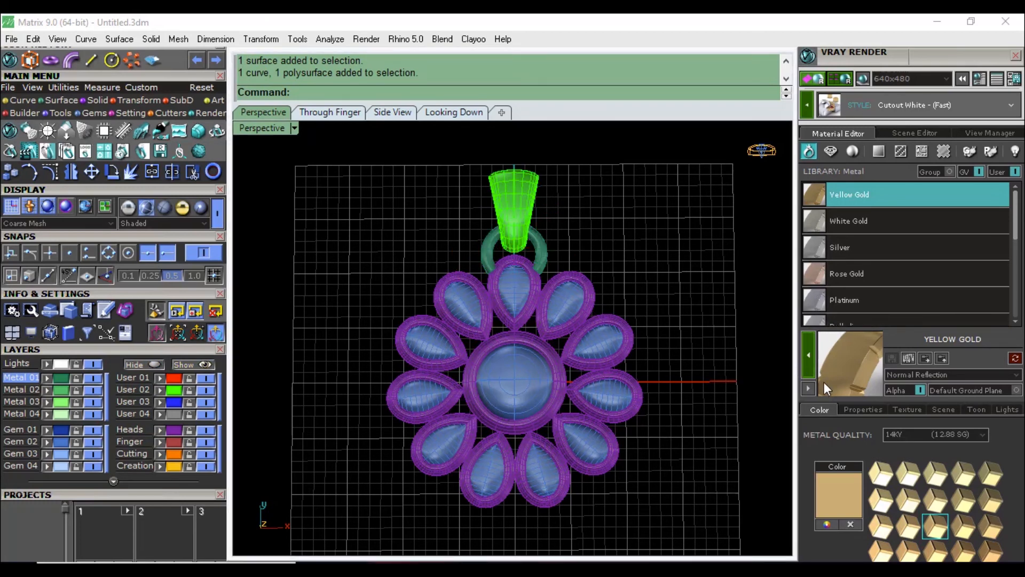
Select the pear cabochons on the Gem 02 layer, leaving out the round centre cabochon.
left_click(26, 441)
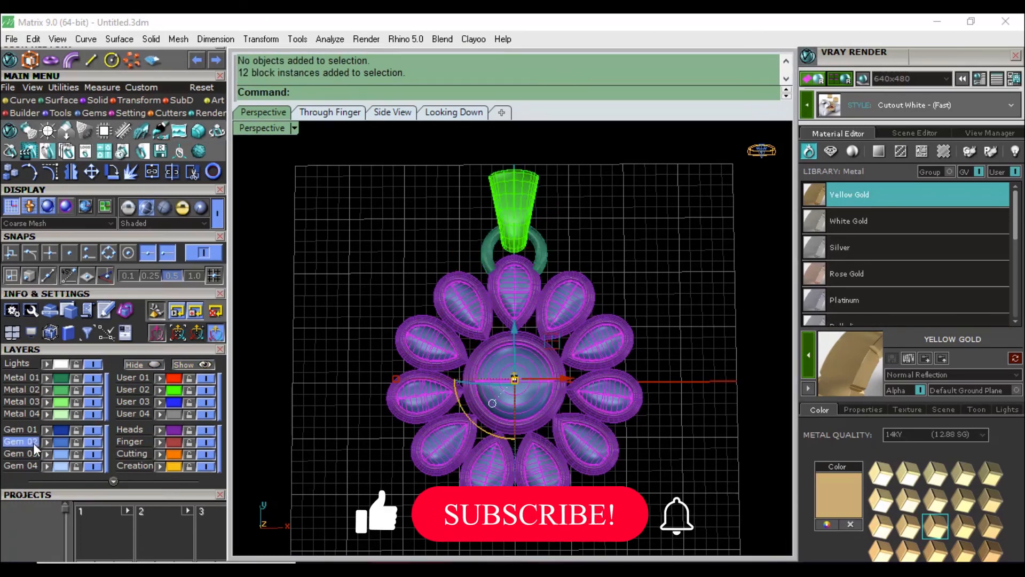
left_click(496, 356, "ctrl")
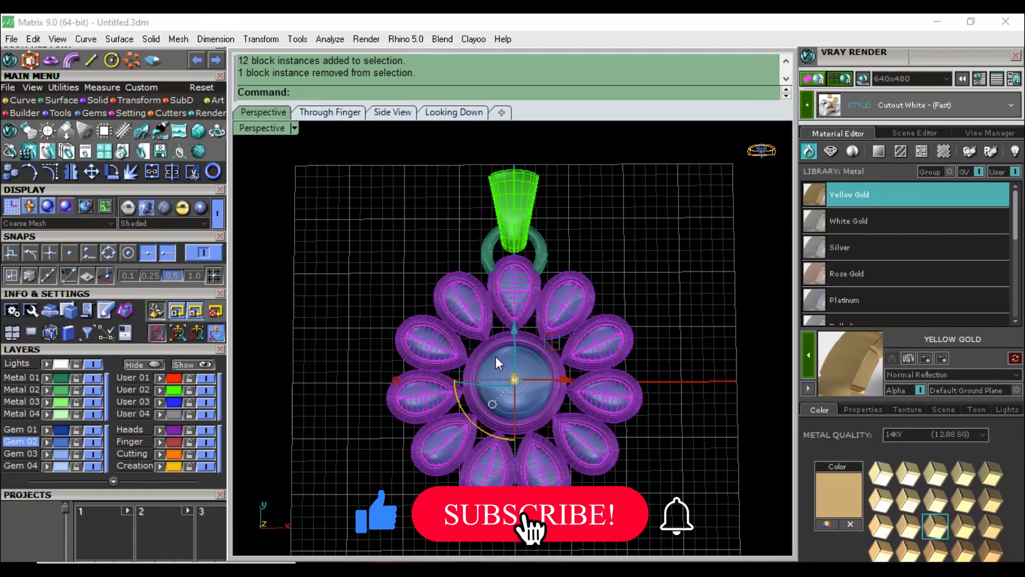